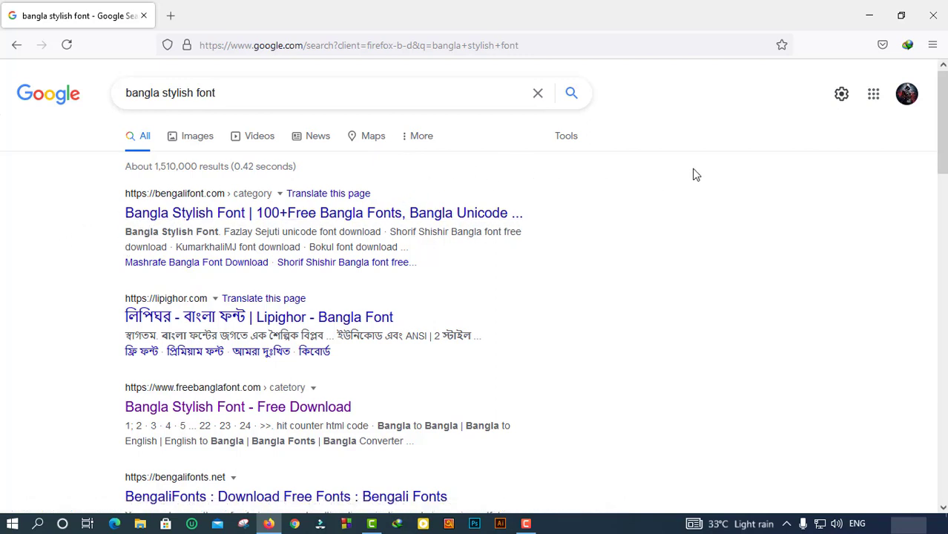
# Open the 'Bangla Stylish Font - Free Download' result in a new tab and switch to it.
pyautogui.middleClick(210, 409)
pyautogui.scroll(-1, 211, 413)
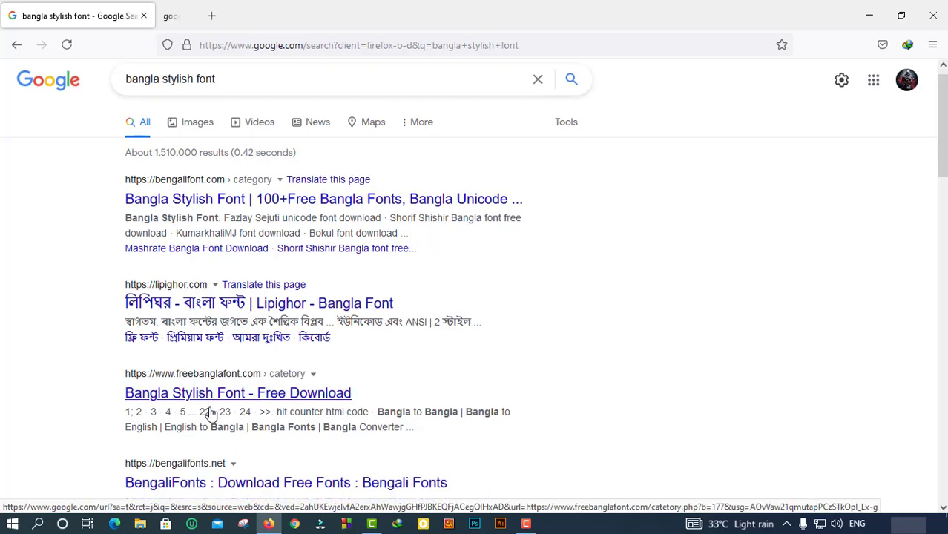
pyautogui.scroll(-1, 210, 413)
pyautogui.click(211, 18)
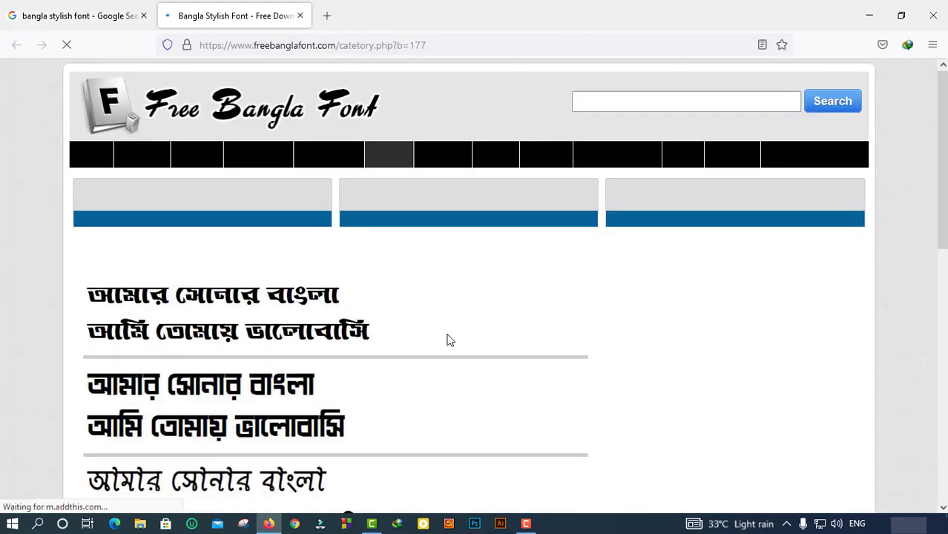
# Browse the stylish font samples and open the Simanto font's download page.
pyautogui.scroll(-1, 448, 339)
pyautogui.scroll(-2, 235, 361)
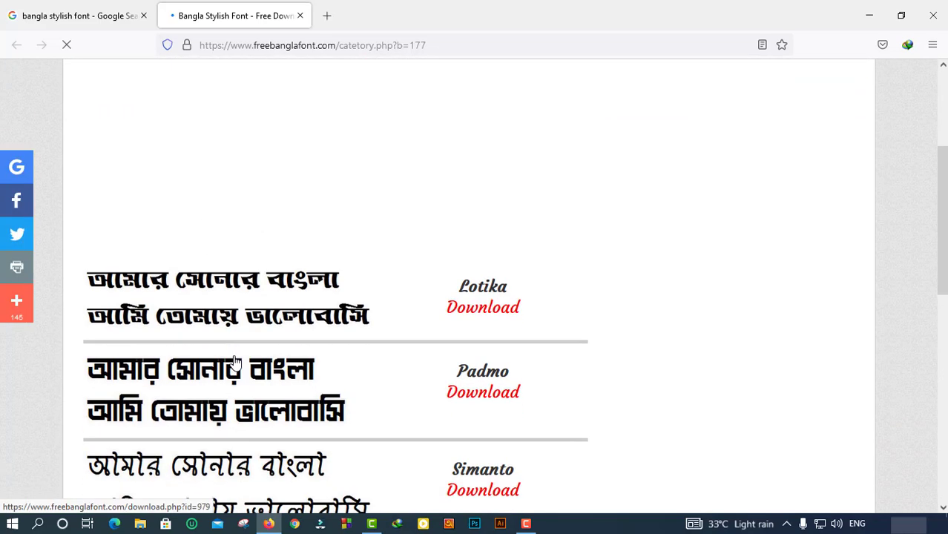
pyautogui.scroll(-2, 235, 361)
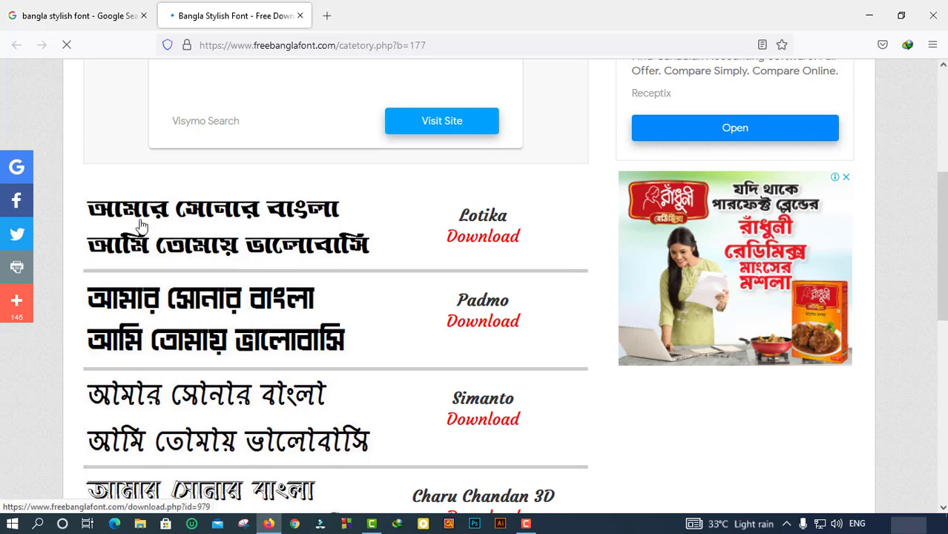
pyautogui.scroll(-4, 229, 289)
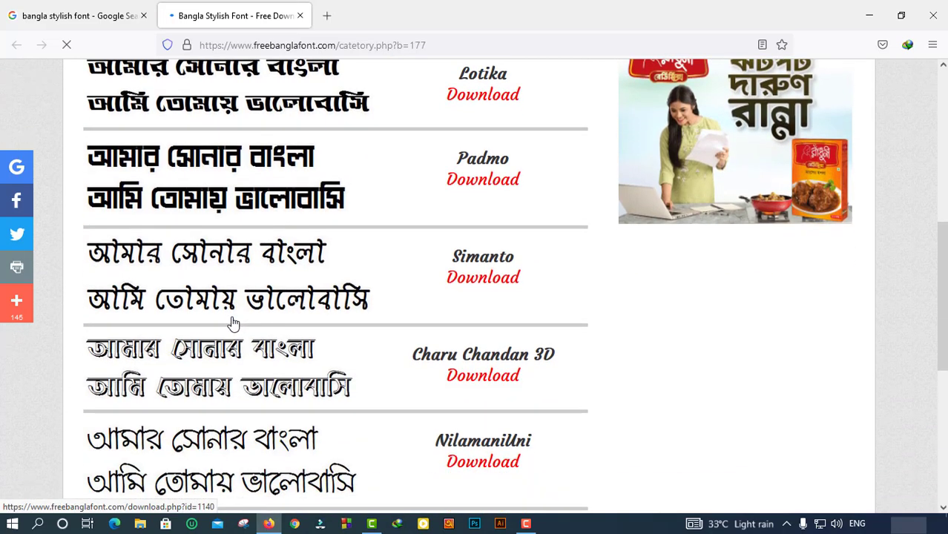
pyautogui.scroll(-4, 234, 321)
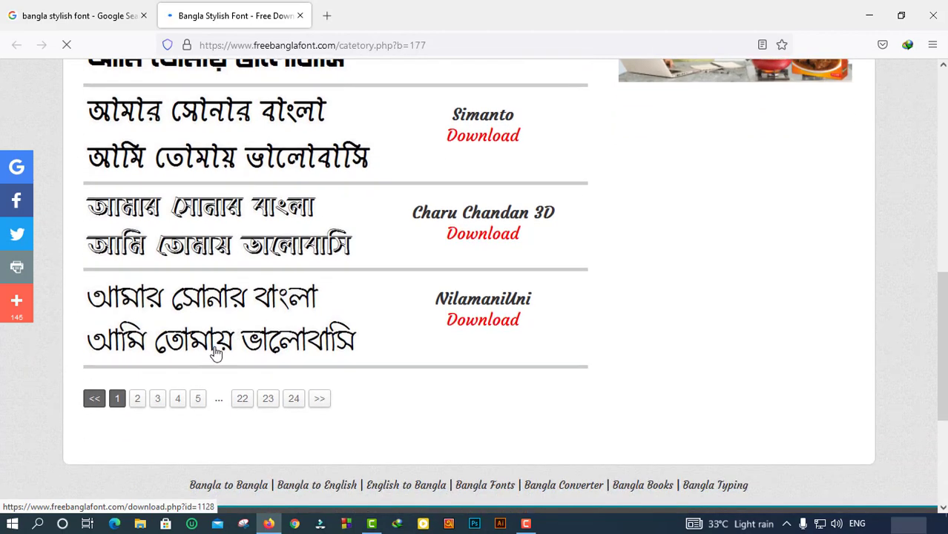
pyautogui.scroll(2, 215, 354)
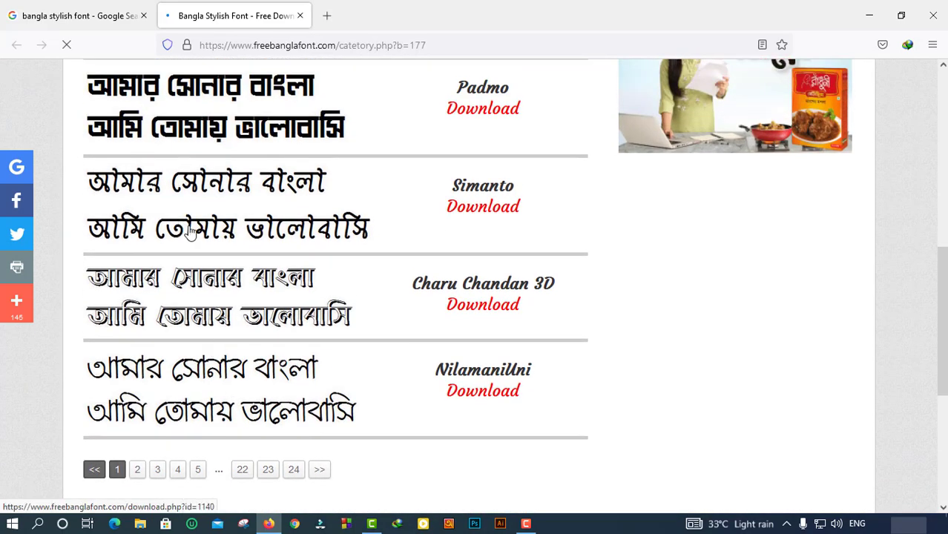
pyautogui.scroll(2, 229, 236)
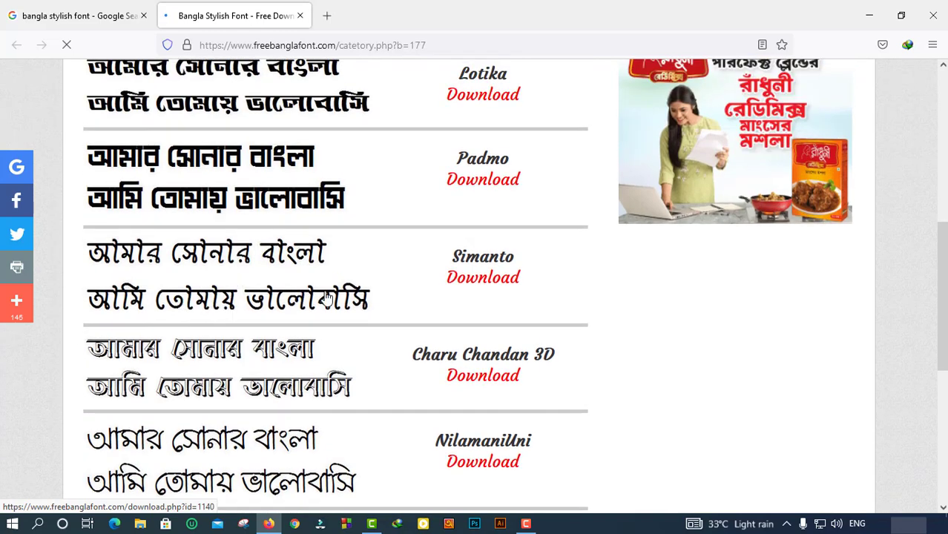
pyautogui.click(470, 282)
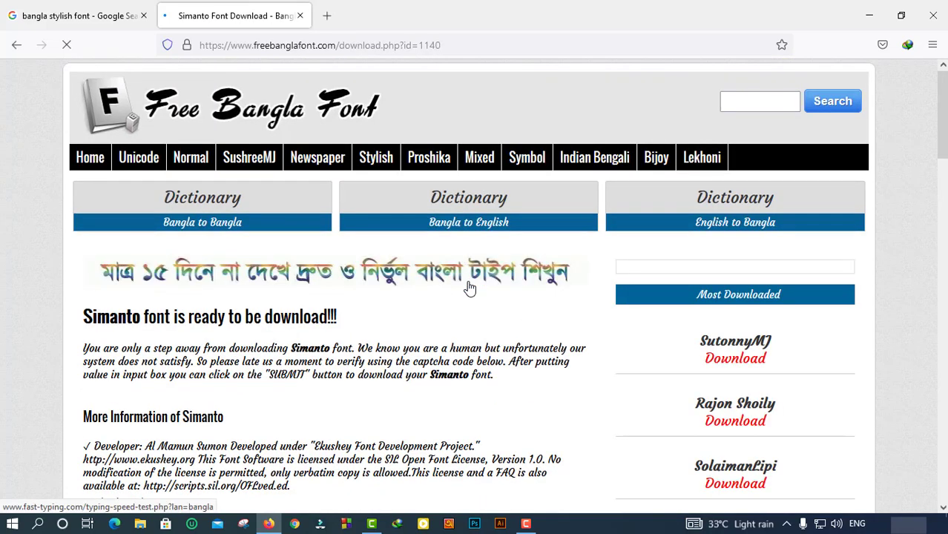
# Enter verification code 66 on the Simanto page and submit it.
pyautogui.scroll(-5, 430, 310)
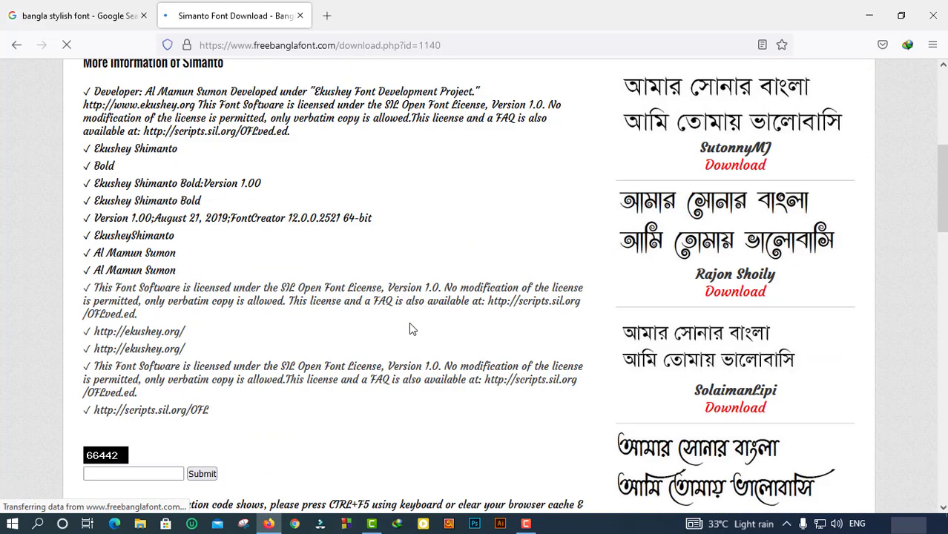
pyautogui.scroll(-4, 364, 342)
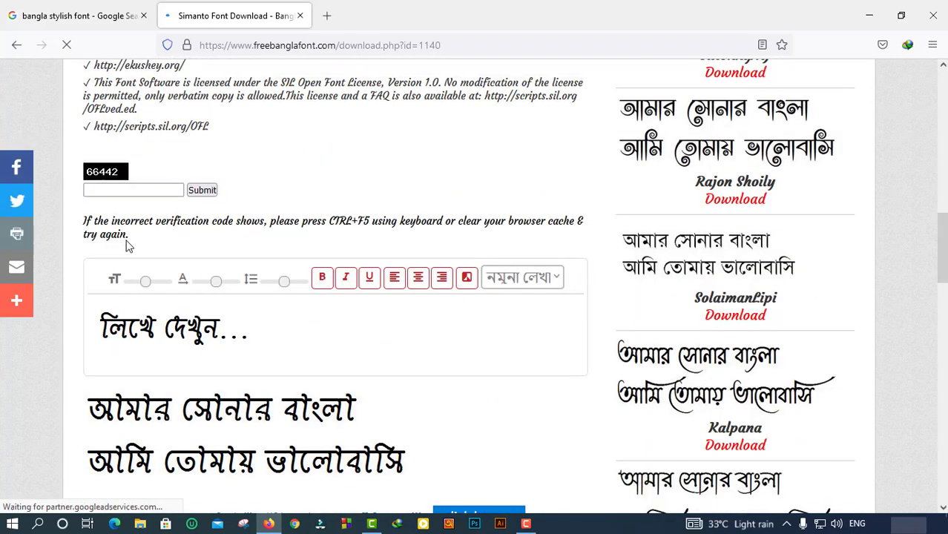
pyautogui.click(103, 190)
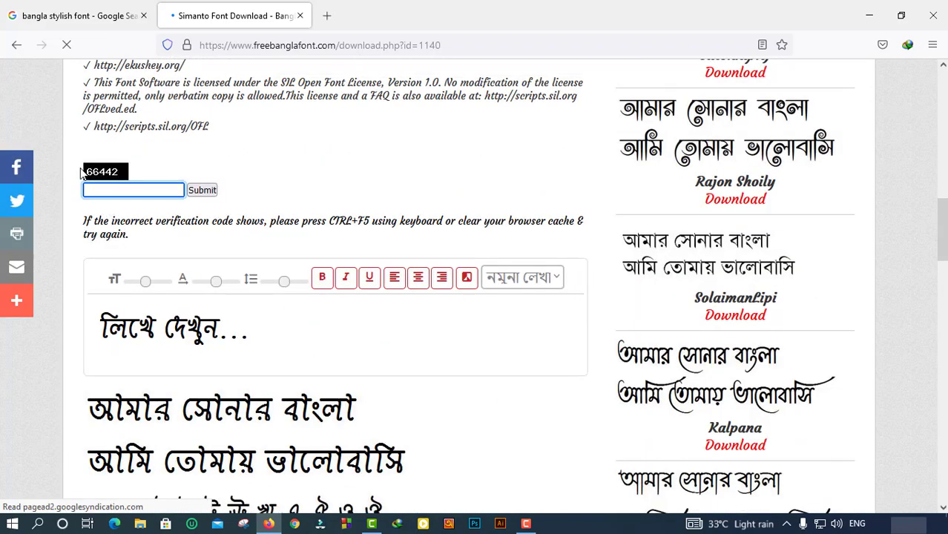
pyautogui.moveTo(101, 171); pyautogui.dragTo(120, 190)
pyautogui.hotkey('ctrl', 'a')
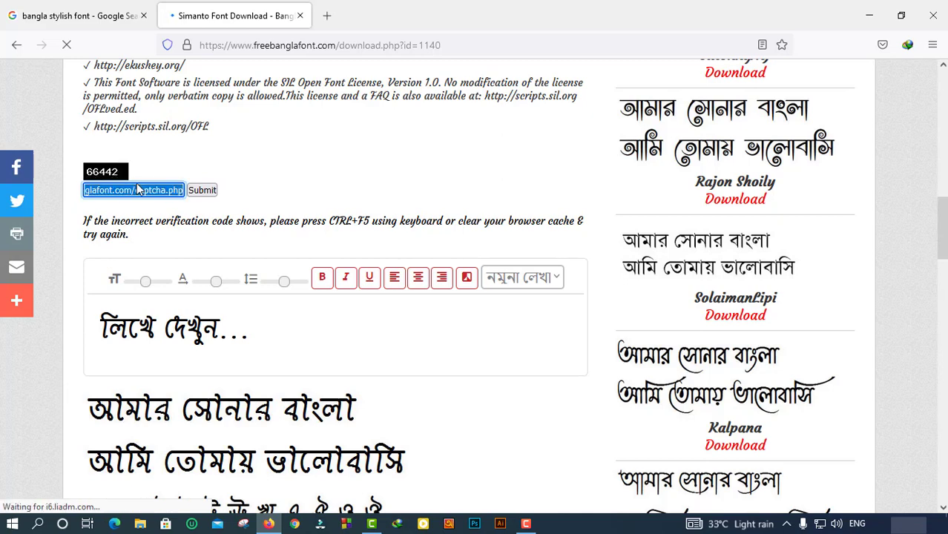
pyautogui.press('BackSpace')
pyautogui.write('66442')
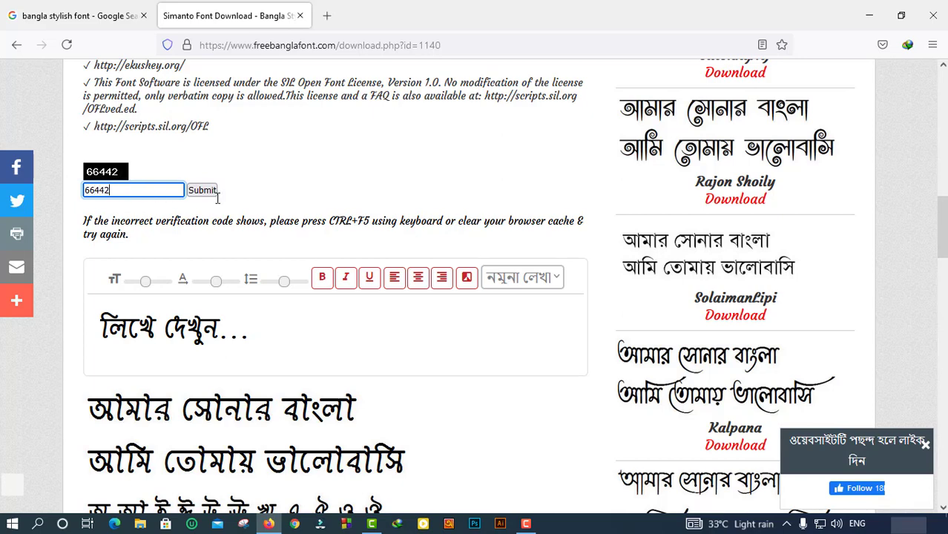
pyautogui.click(207, 193)
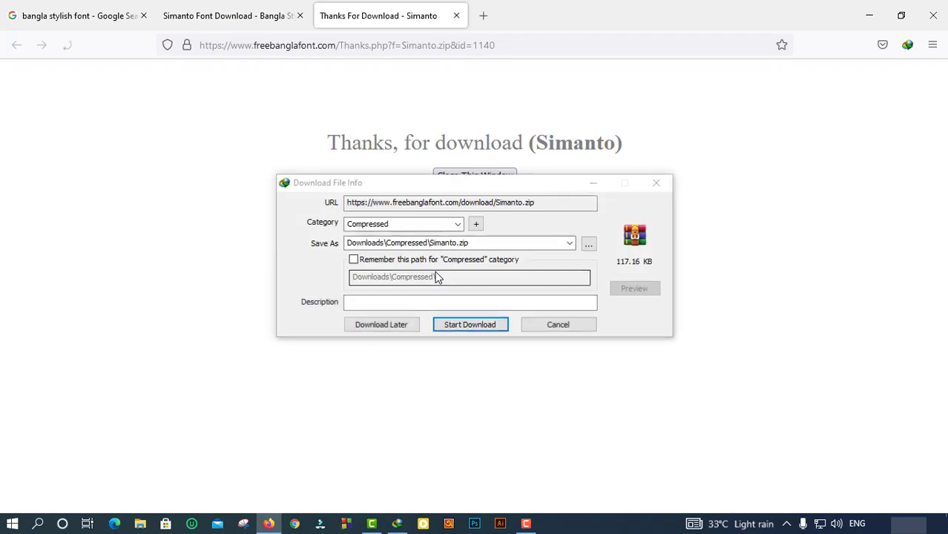
# Download Simanto.zip with Internet Download Manager and dismiss the completion notice.
pyautogui.click(475, 327)
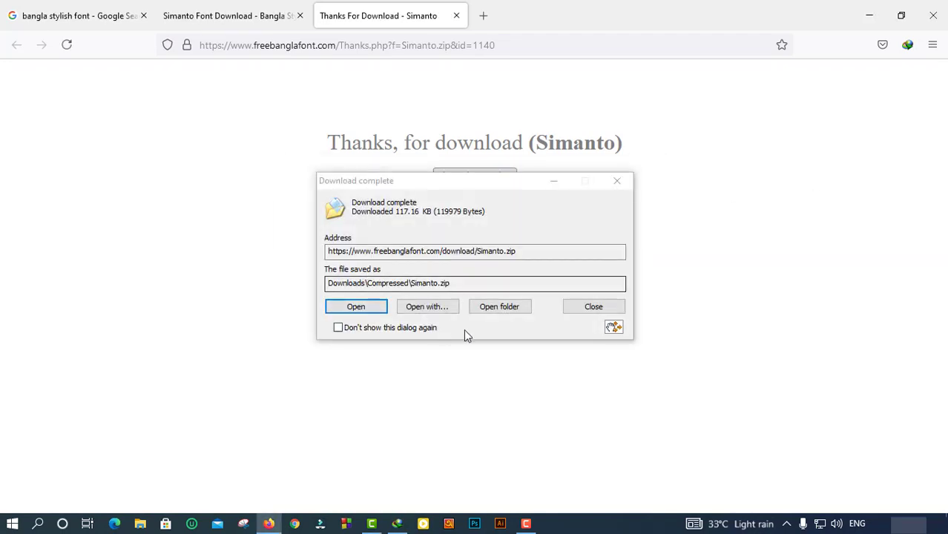
pyautogui.click(414, 17)
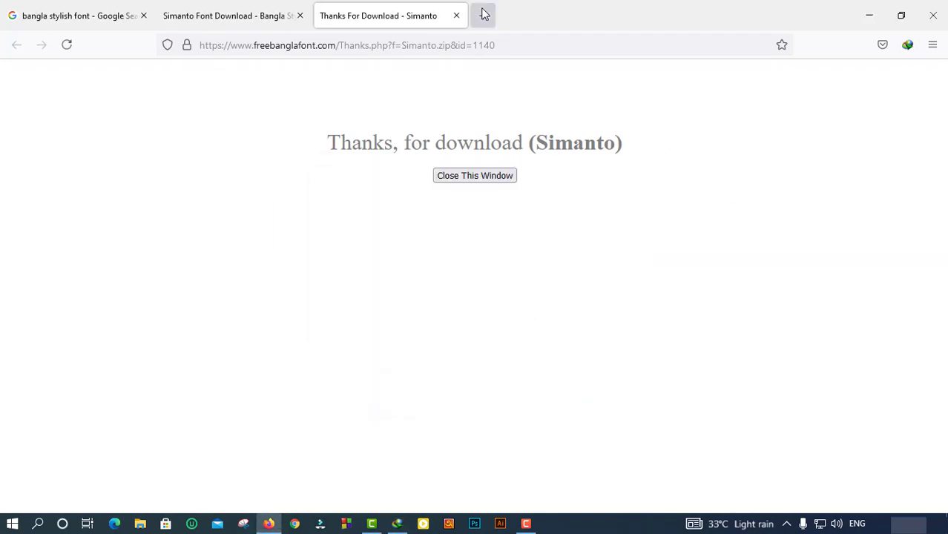
pyautogui.click(483, 15)
# Open the Rajon Shoily font's download page from the font list.
pyautogui.click(481, 42)
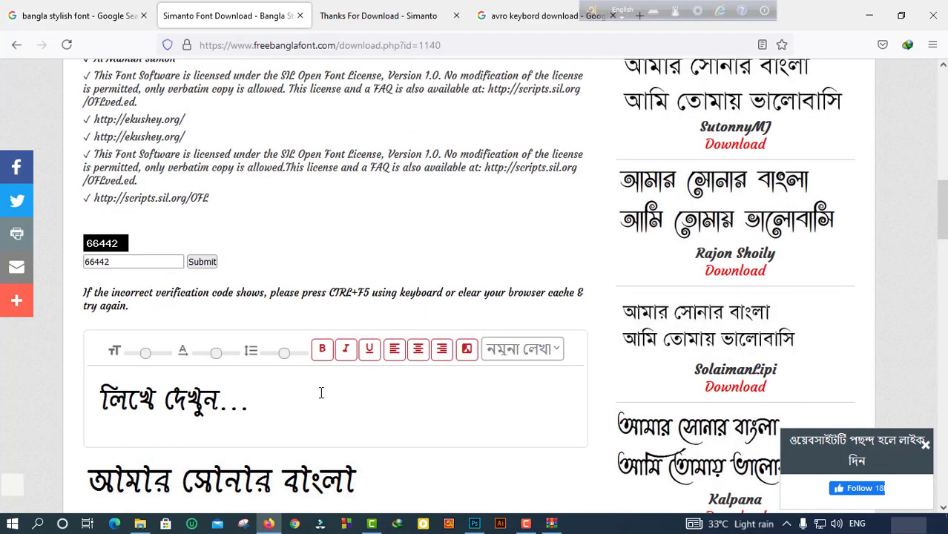
pyautogui.scroll(2, 321, 392)
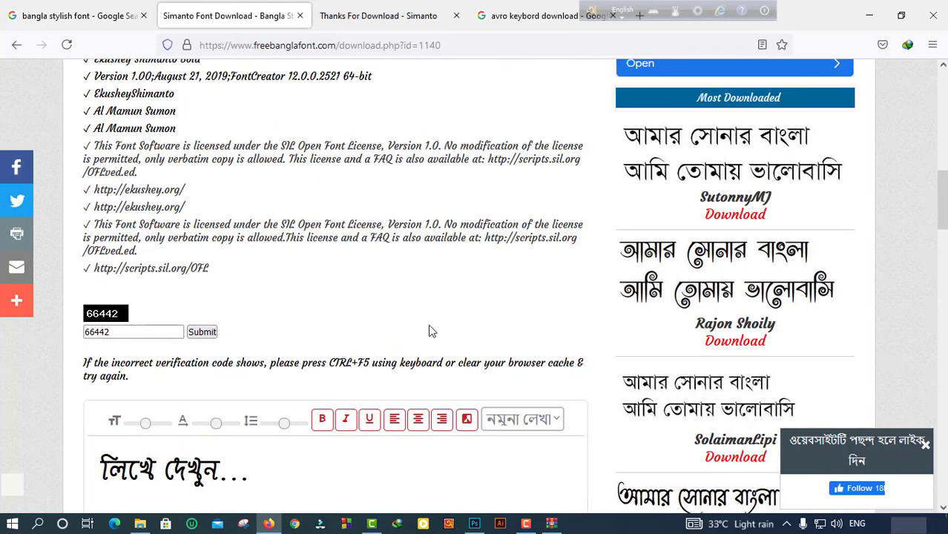
pyautogui.click(728, 347)
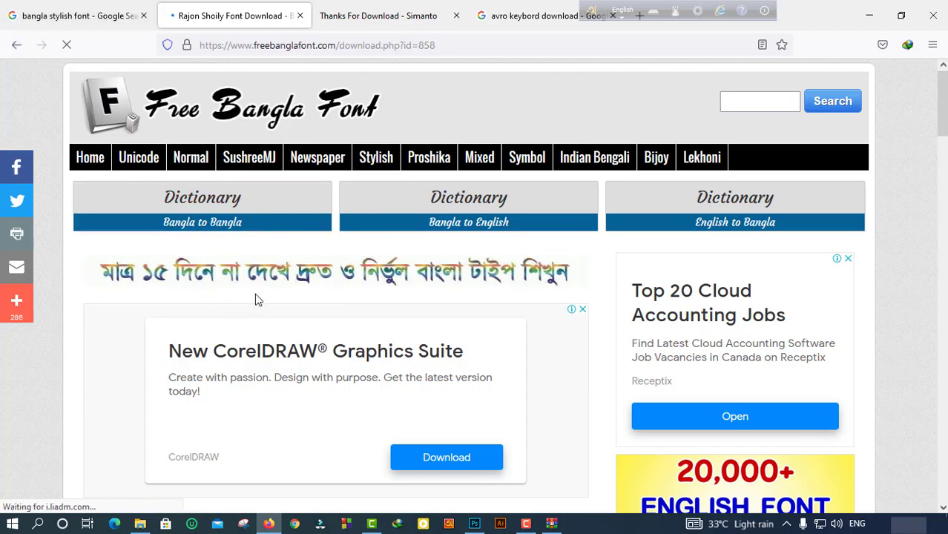
pyautogui.scroll(-15, 254, 293)
pyautogui.click(154, 249)
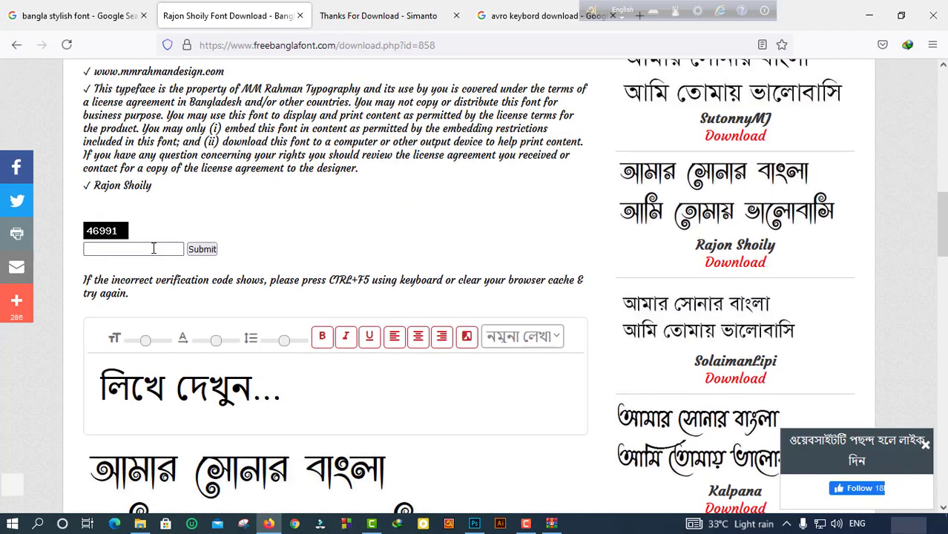
pyautogui.write('46')
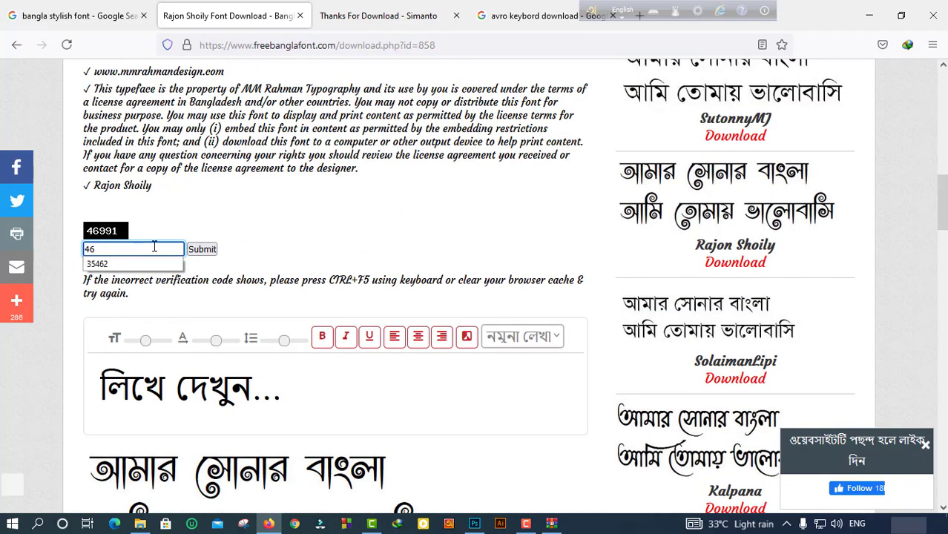
pyautogui.write('991')
pyautogui.click(213, 252)
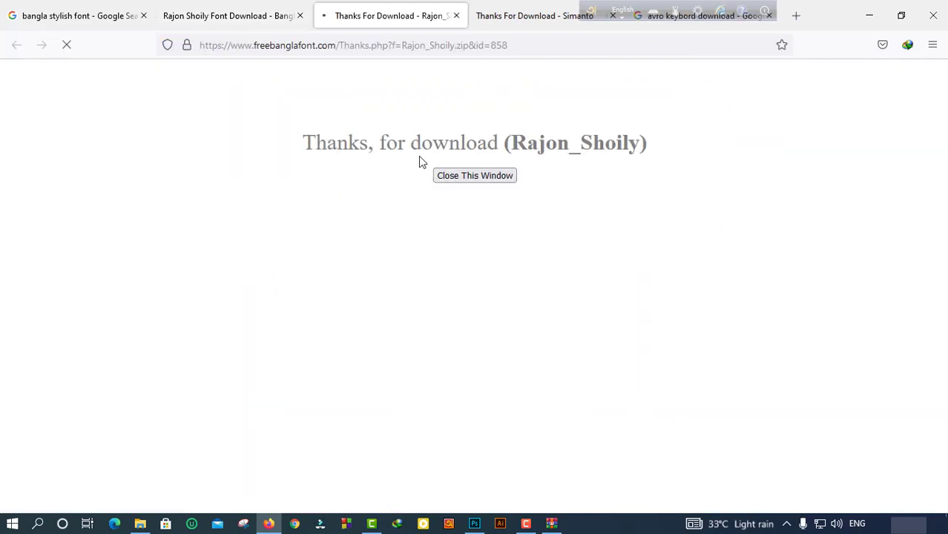
# Install Rajon_Shoily.ttf from the downloaded zip and begin a search for 'avro keybord download'.
pyautogui.click(466, 327)
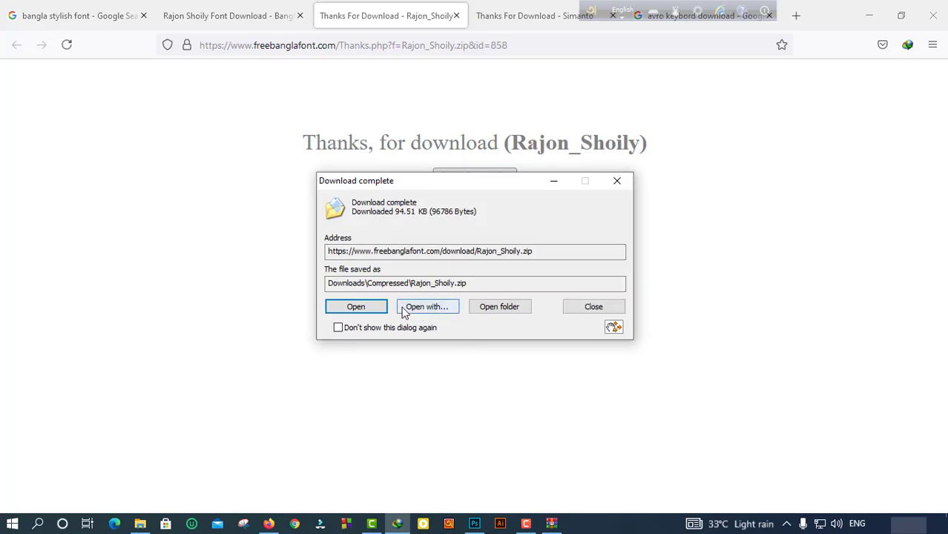
pyautogui.click(356, 308)
pyautogui.doubleClick(318, 233)
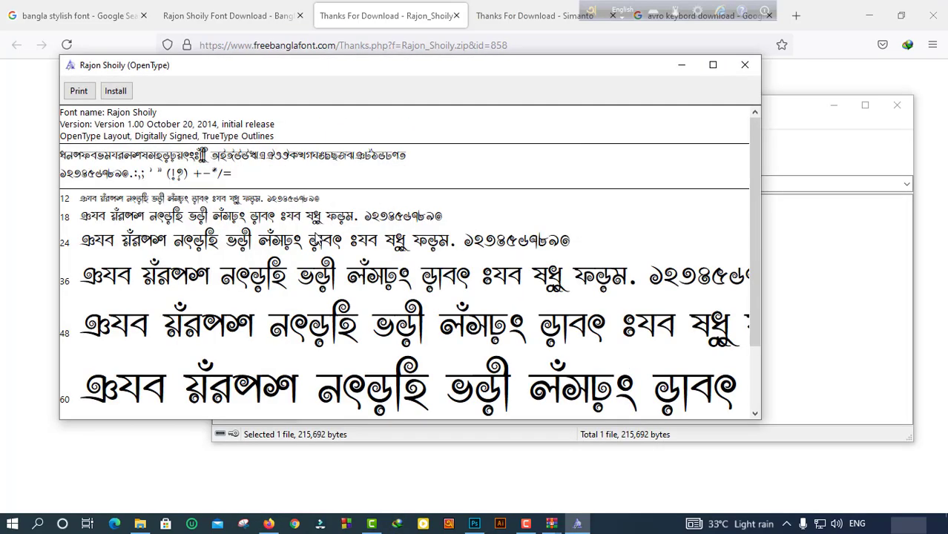
pyautogui.click(118, 90)
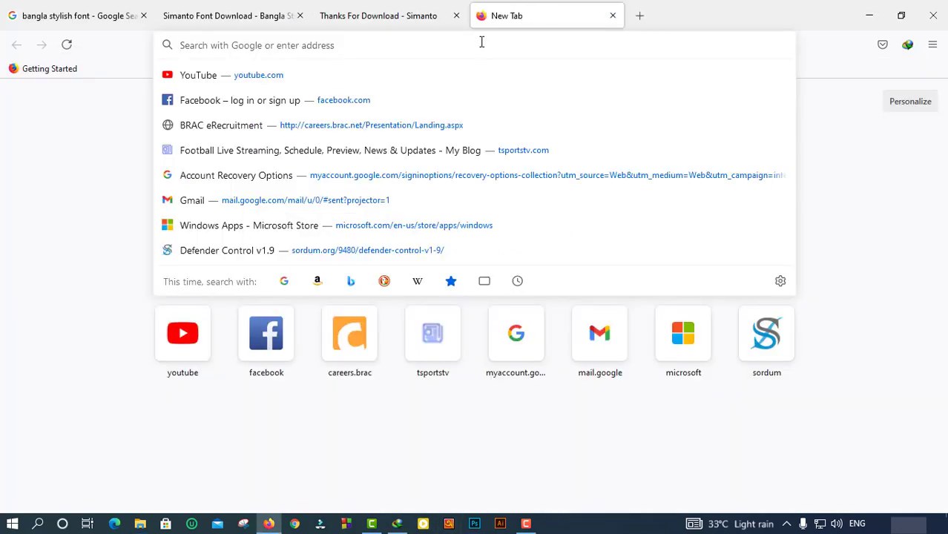
pyautogui.write('a')
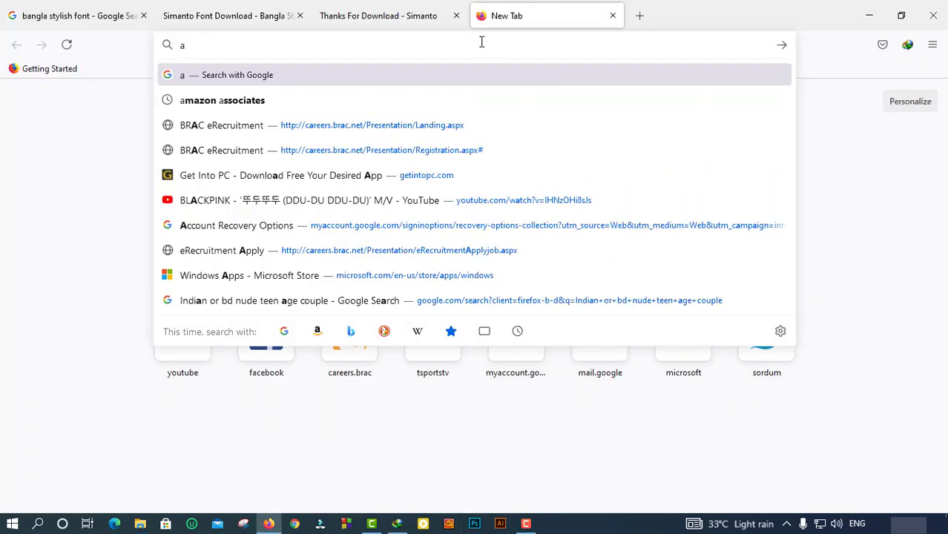
pyautogui.write('vro k')
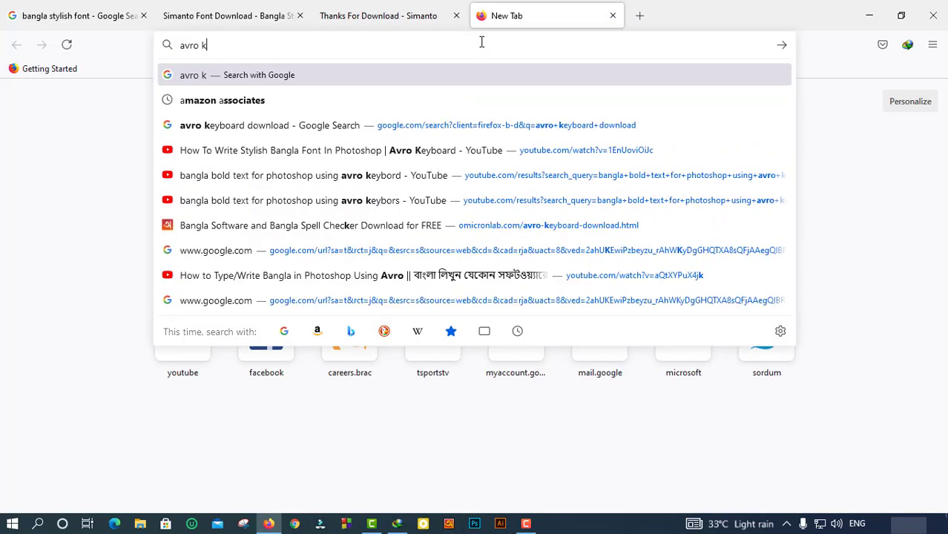
pyautogui.write('eybord')
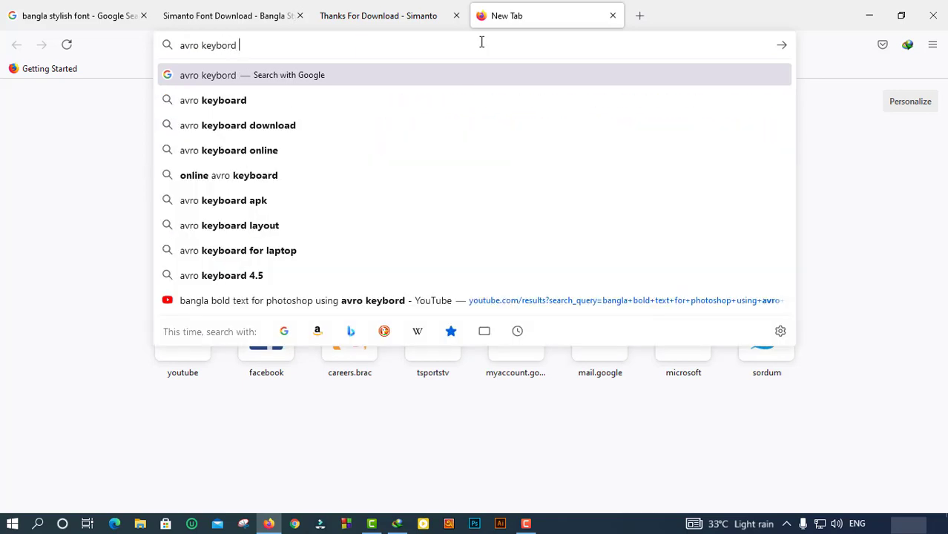
pyautogui.write(' download')
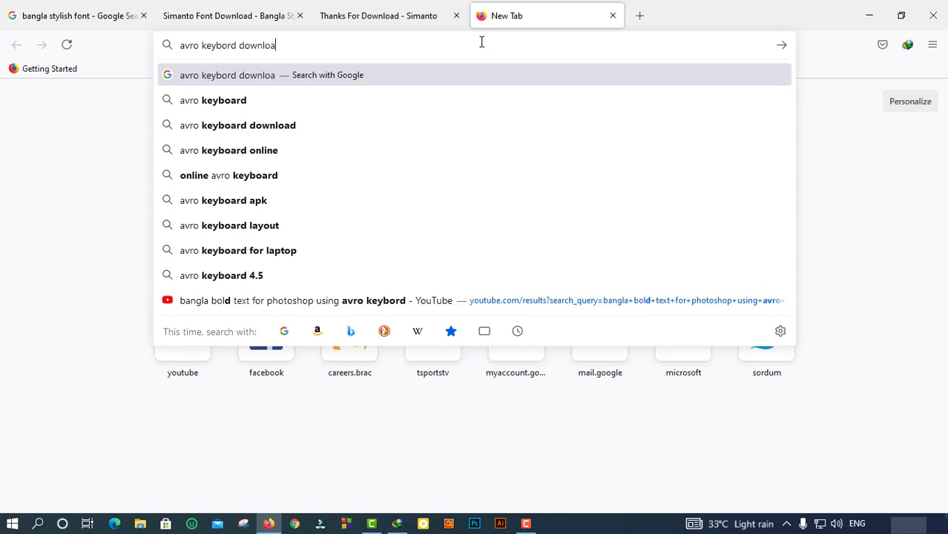
# Search 'avro keyboard download' and start the free Avro Keyboard download from Softonic.
pyautogui.press('Return')
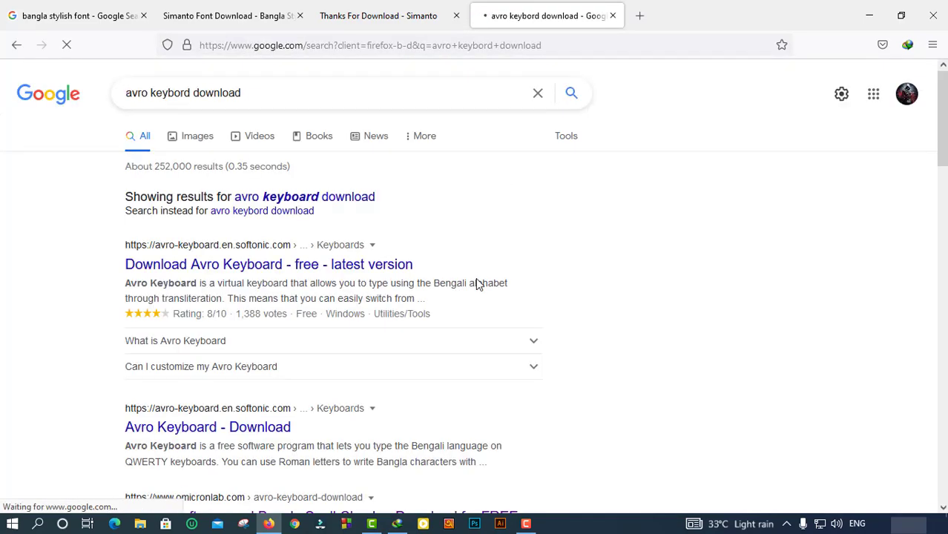
pyautogui.middleClick(284, 274)
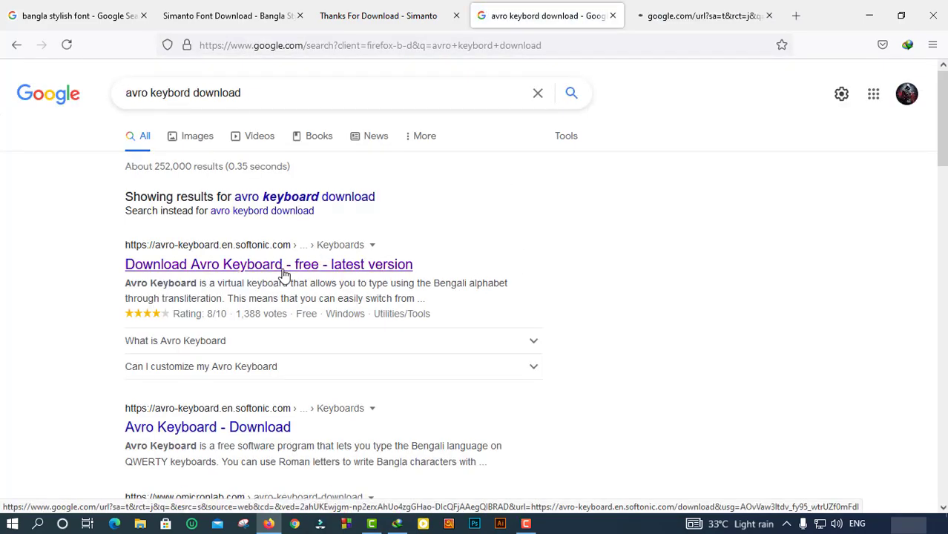
pyautogui.scroll(-3, 308, 366)
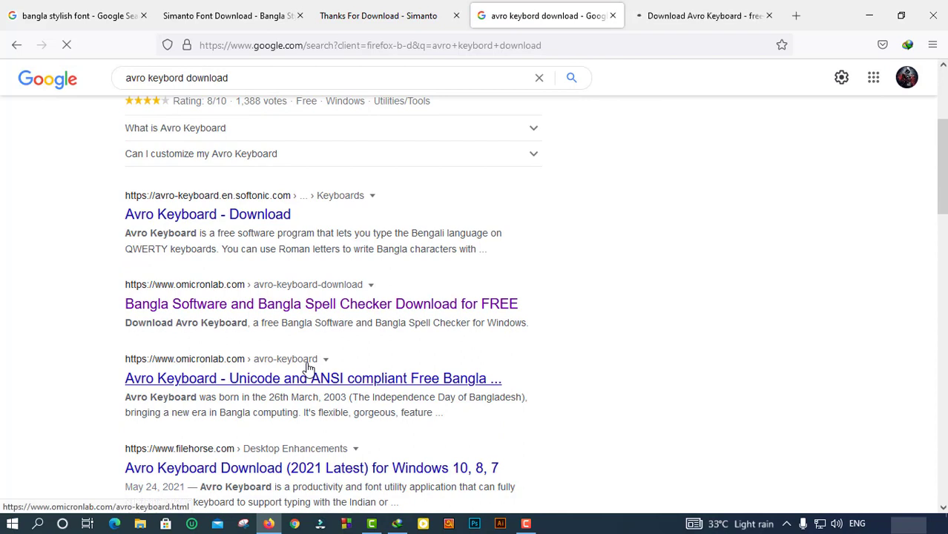
pyautogui.click(697, 16)
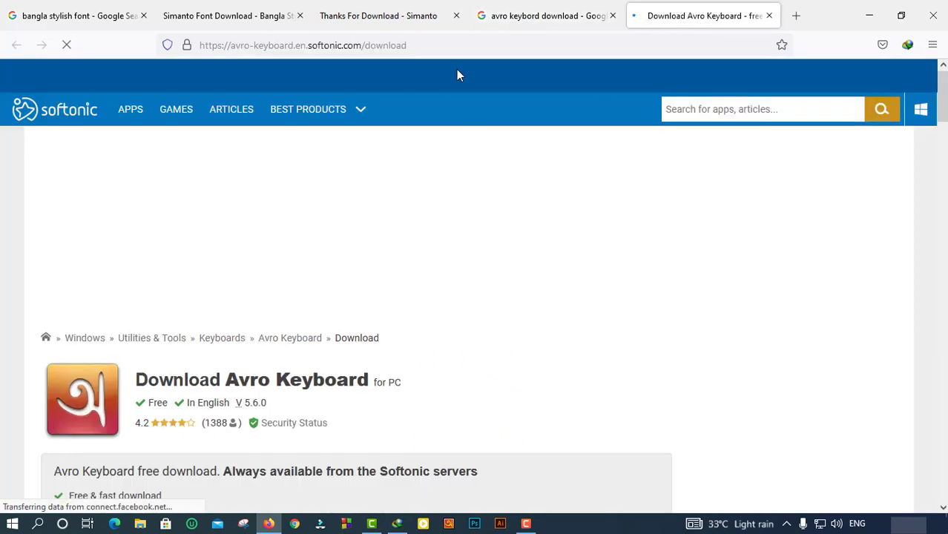
pyautogui.scroll(-2, 297, 371)
pyautogui.scroll(-1, 218, 350)
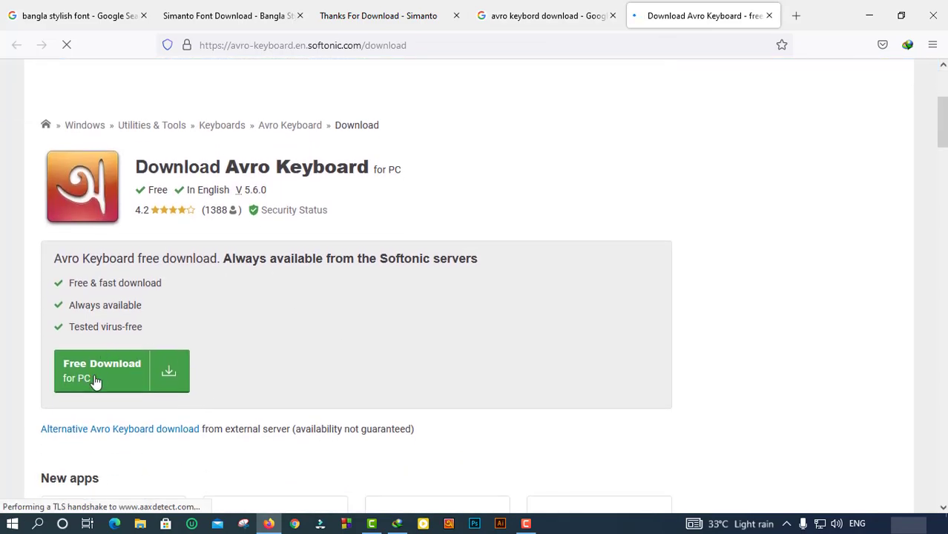
pyautogui.click(93, 382)
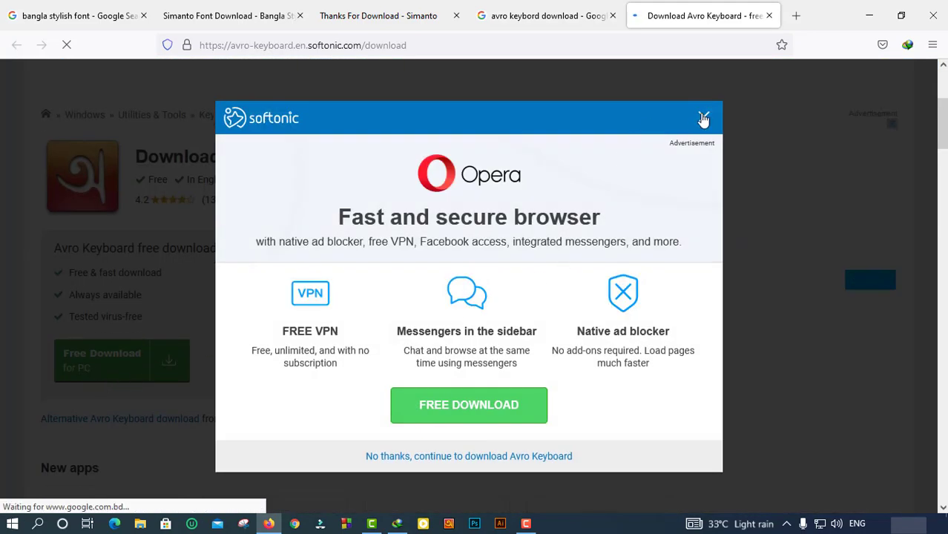
# Dismiss the ad and popups, close the Softonic tab and download windows, and launch Photoshop.
pyautogui.click(702, 117)
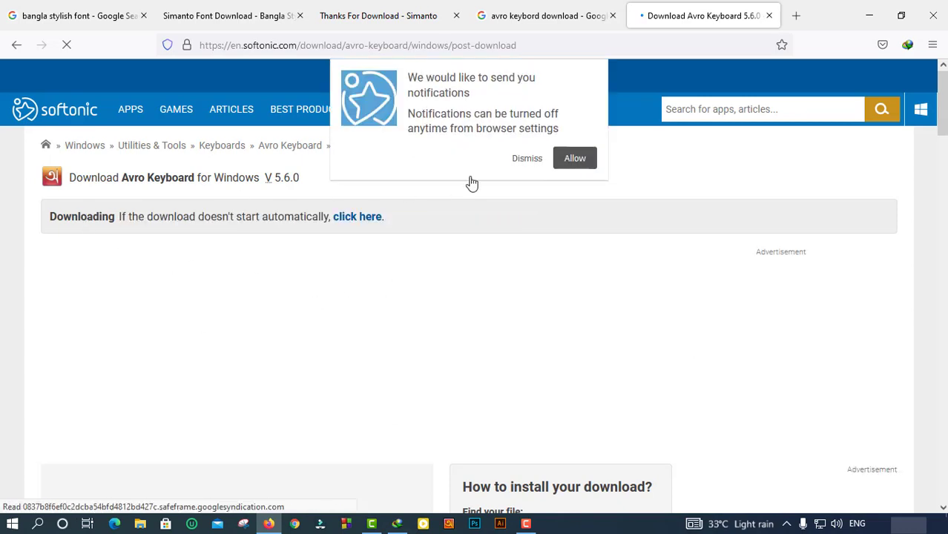
pyautogui.click(527, 160)
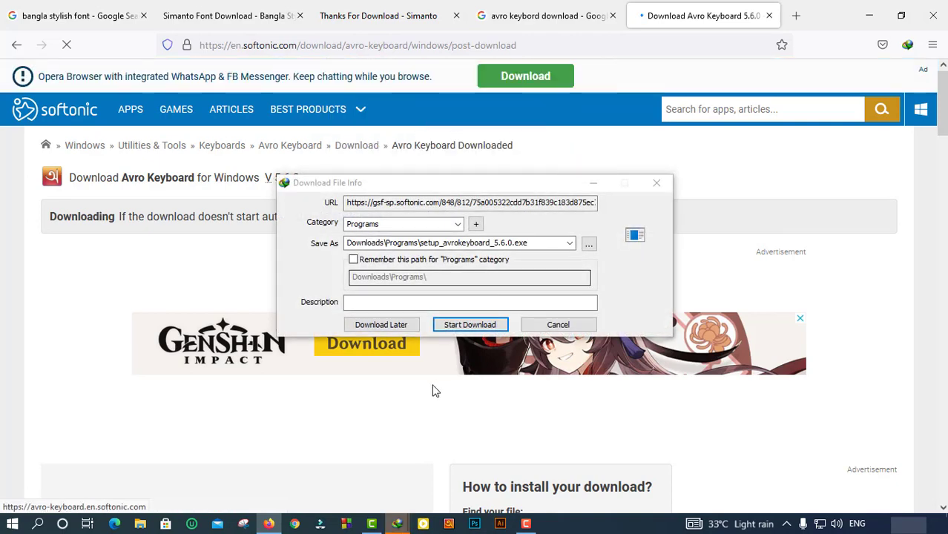
pyautogui.moveTo(477, 191); pyautogui.dragTo(564, 194)
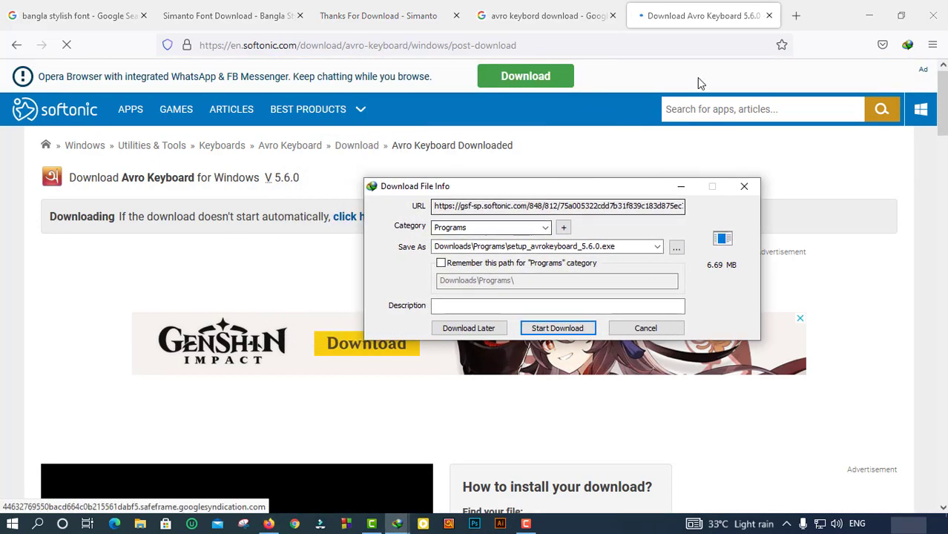
pyautogui.click(770, 15)
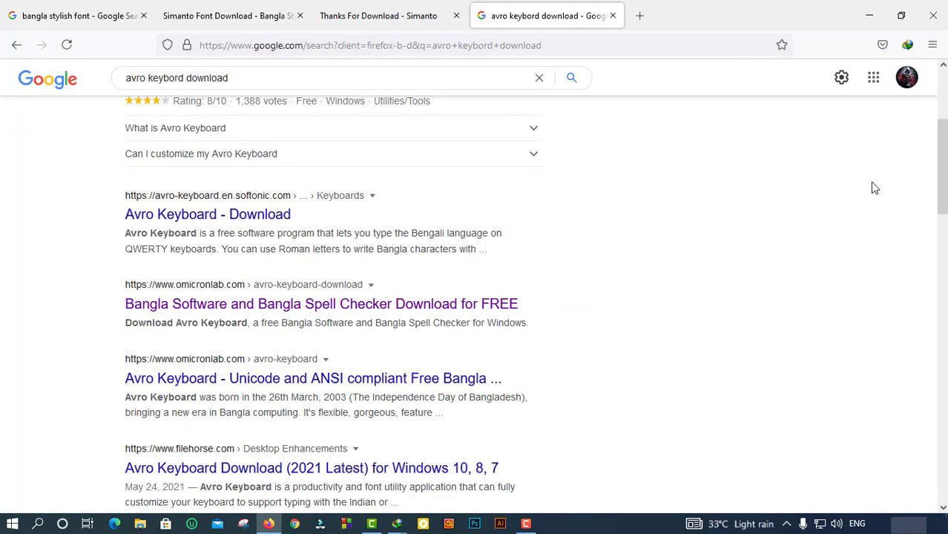
pyautogui.click(786, 524)
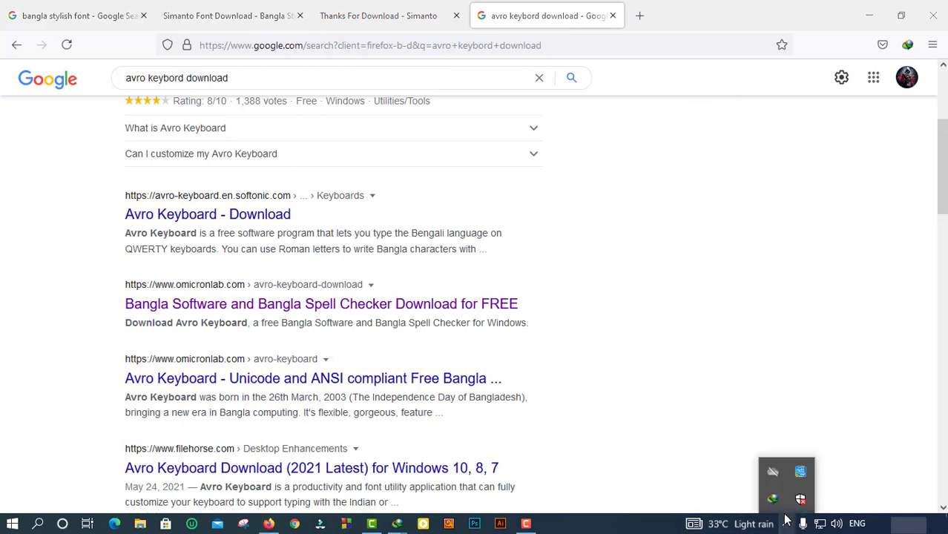
pyautogui.click(397, 524)
pyautogui.click(537, 429)
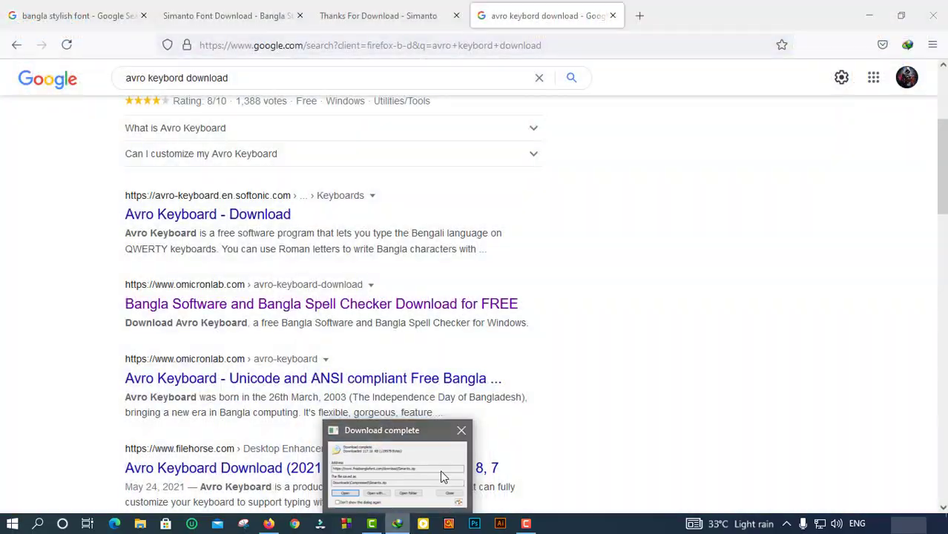
pyautogui.click(440, 475)
pyautogui.click(475, 524)
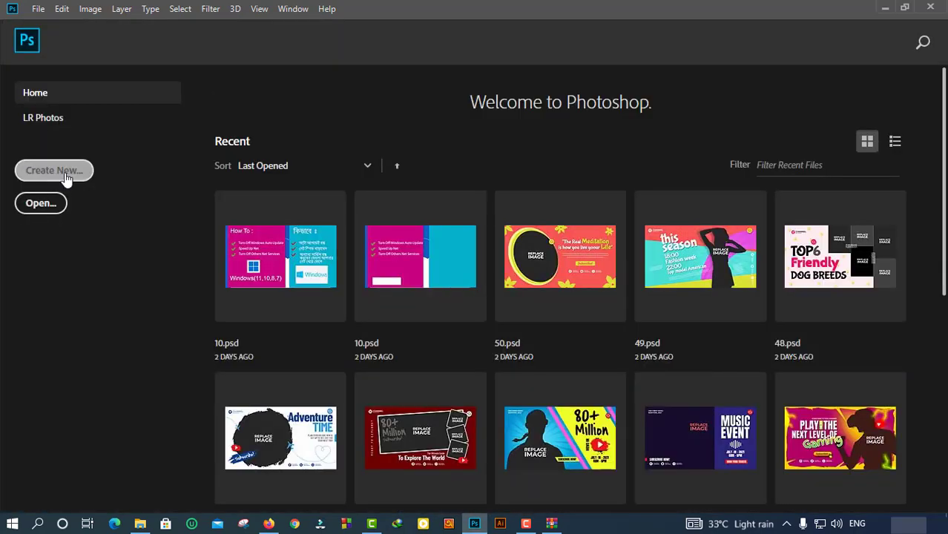
# Create a 1280x720 document and add a text layer sized 88 pt.
pyautogui.click(66, 177)
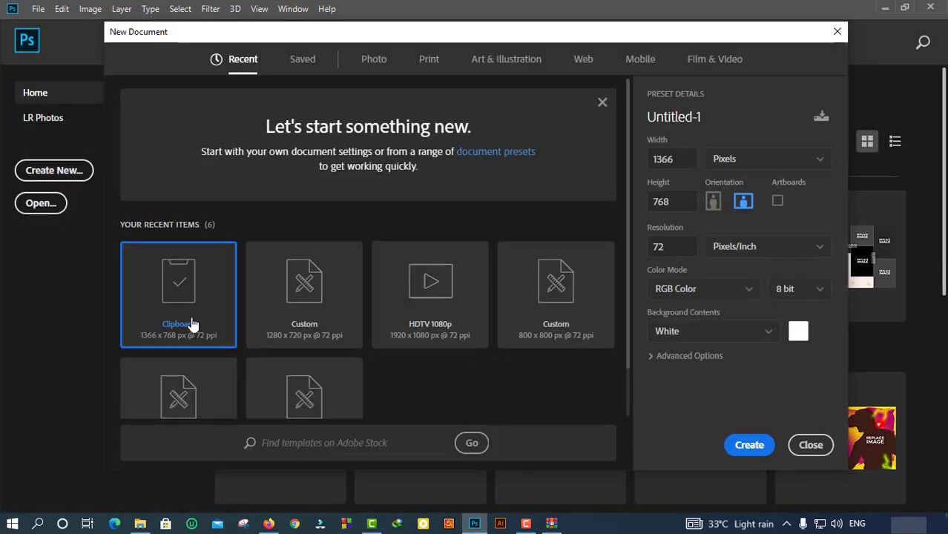
pyautogui.click(312, 312)
pyautogui.click(750, 444)
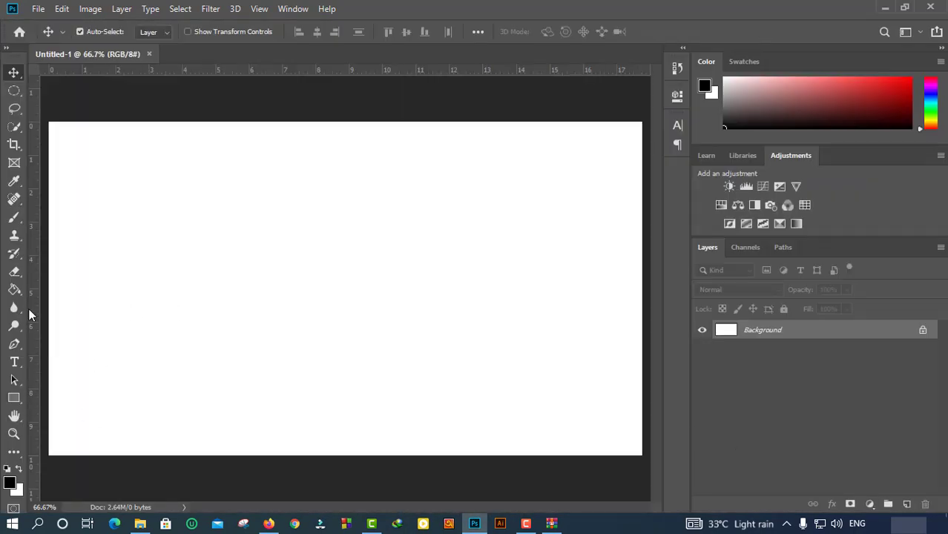
pyautogui.click(167, 279)
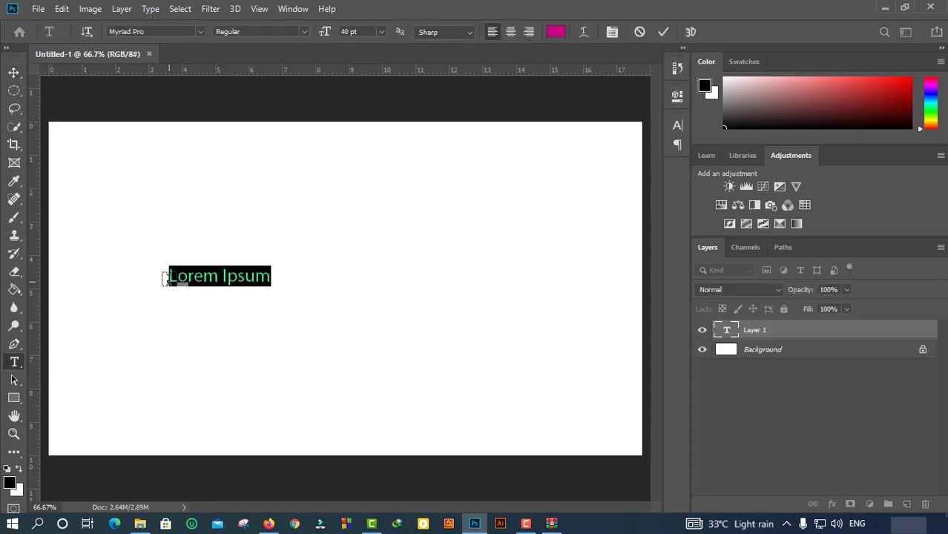
pyautogui.click(361, 32)
pyautogui.scroll(20, 361, 32)
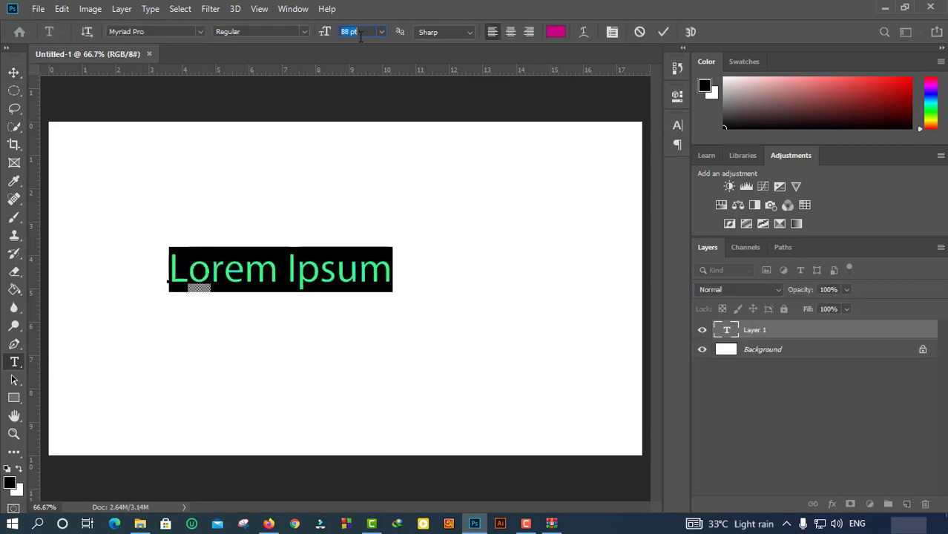
pyautogui.press('Return')
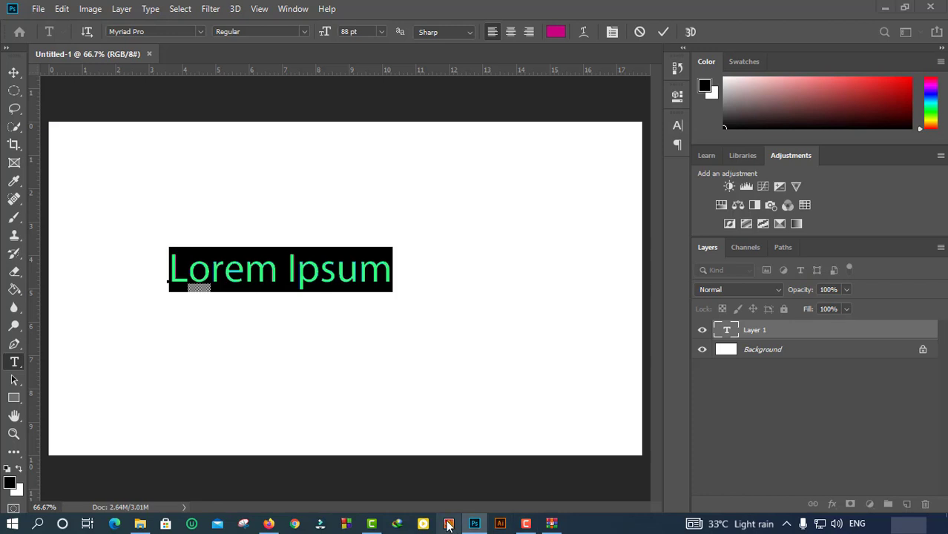
# Start Avro Keyboard and delete the Lorem Ipsum placeholder text, leaving a blank canvas.
pyautogui.click(448, 525)
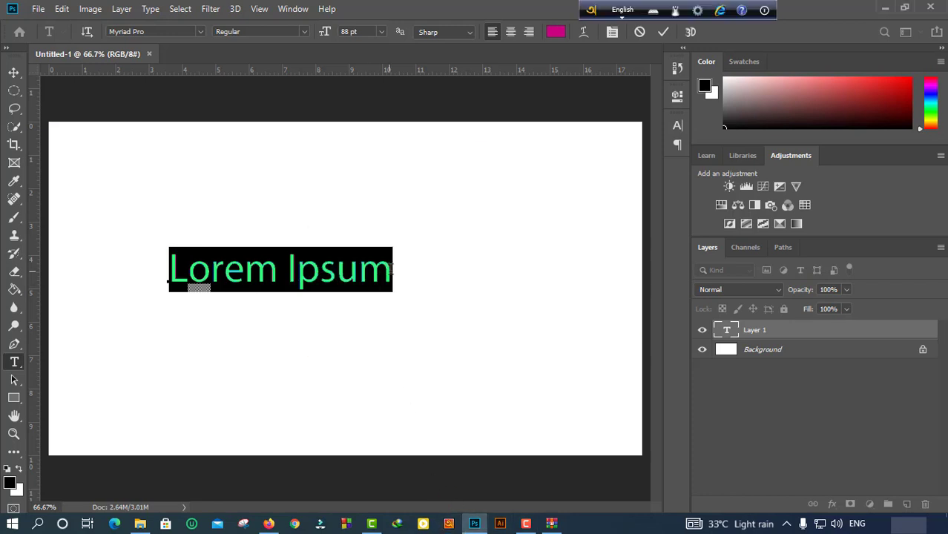
pyautogui.click(354, 279)
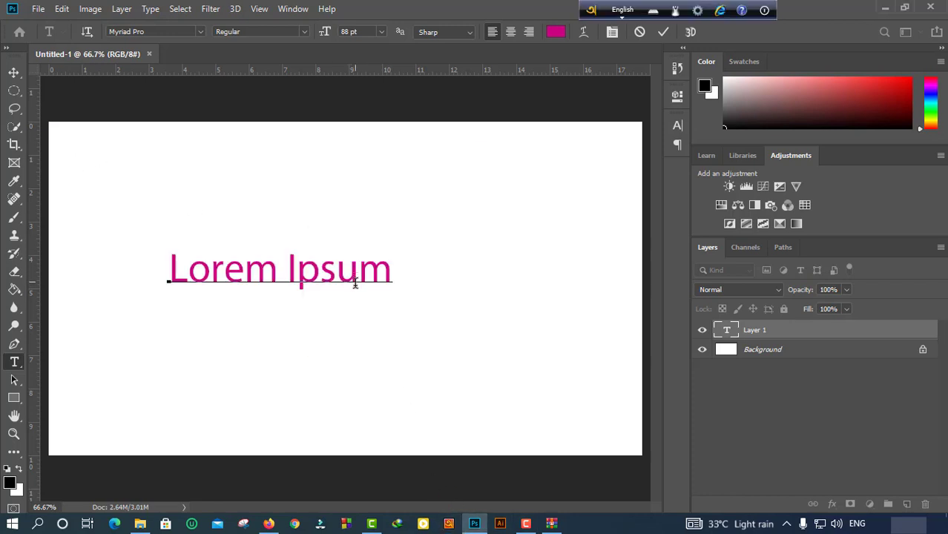
pyautogui.hotkey('ctrl', 'a')
pyautogui.press('BackSpace')
pyautogui.press('Escape')
pyautogui.press('v')
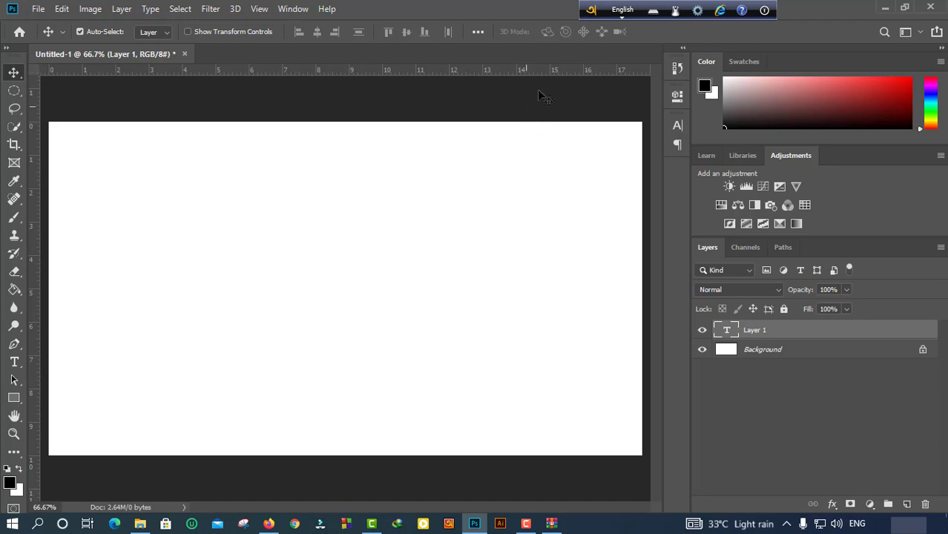
# Switch Avro Keyboard's global output from Unicode to ANSI, accepting the warning, and save.
pyautogui.click(591, 10)
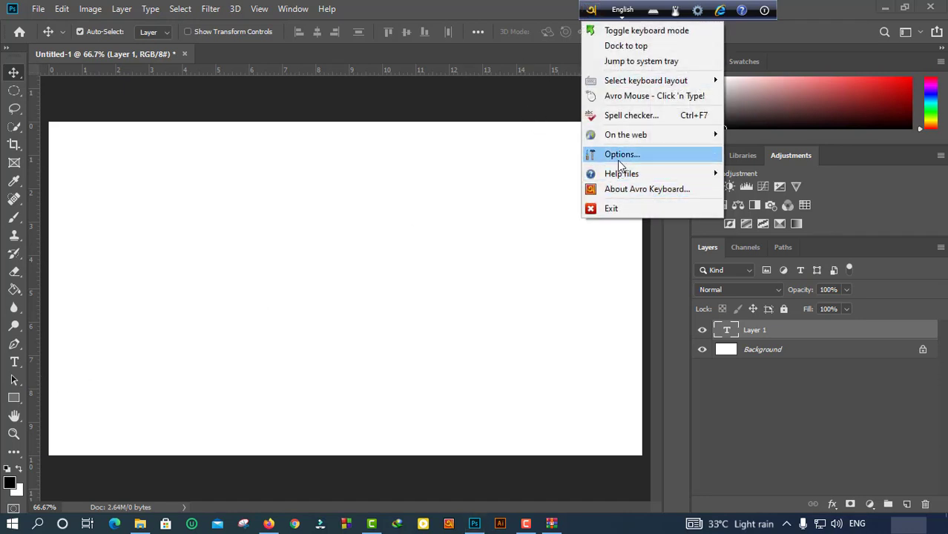
pyautogui.click(619, 155)
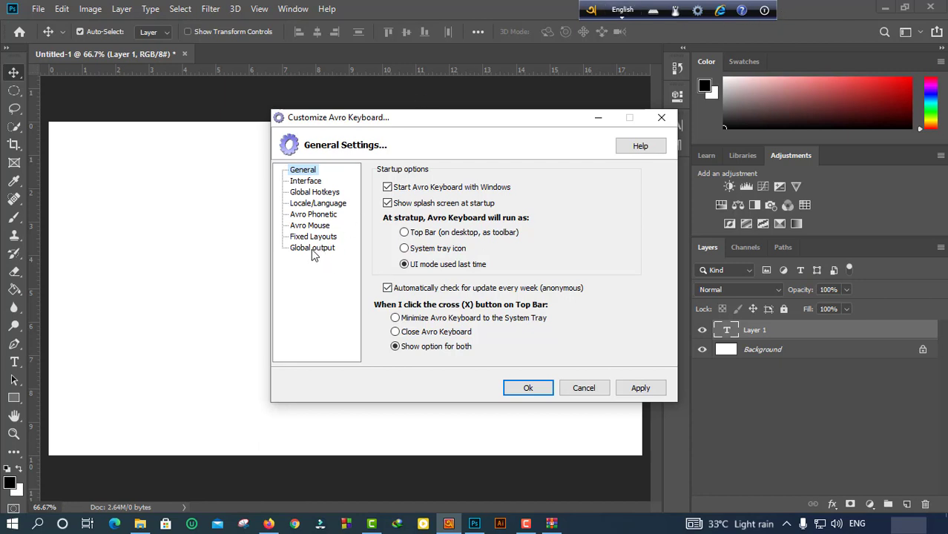
pyautogui.click(312, 250)
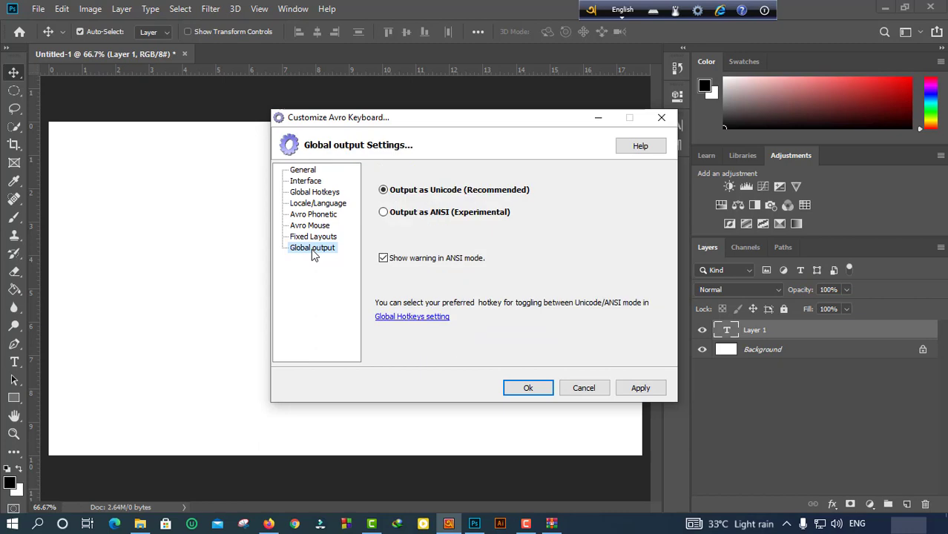
pyautogui.click(397, 215)
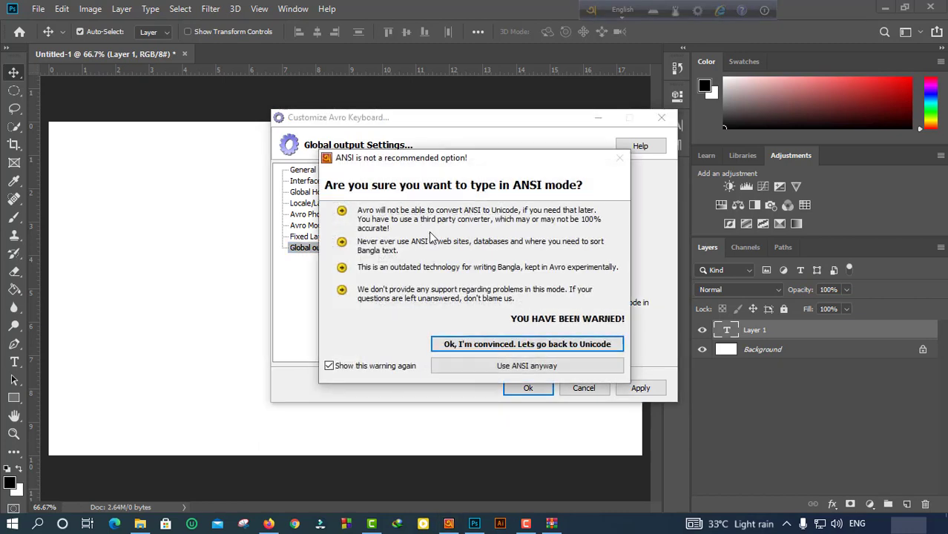
pyautogui.click(531, 374)
pyautogui.click(520, 394)
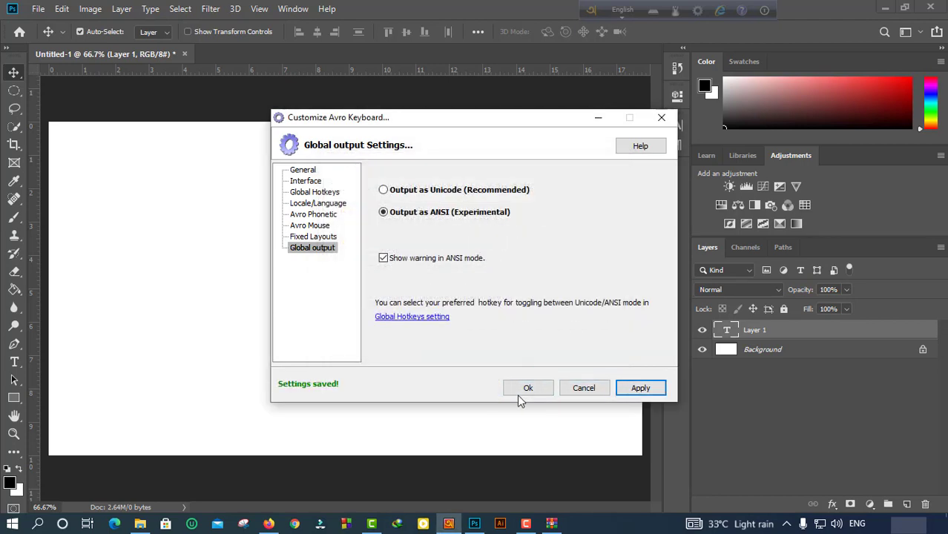
# Pick the horizontal Type tool with the Rajon Shoily font and start text left of centre.
pyautogui.click(14, 363)
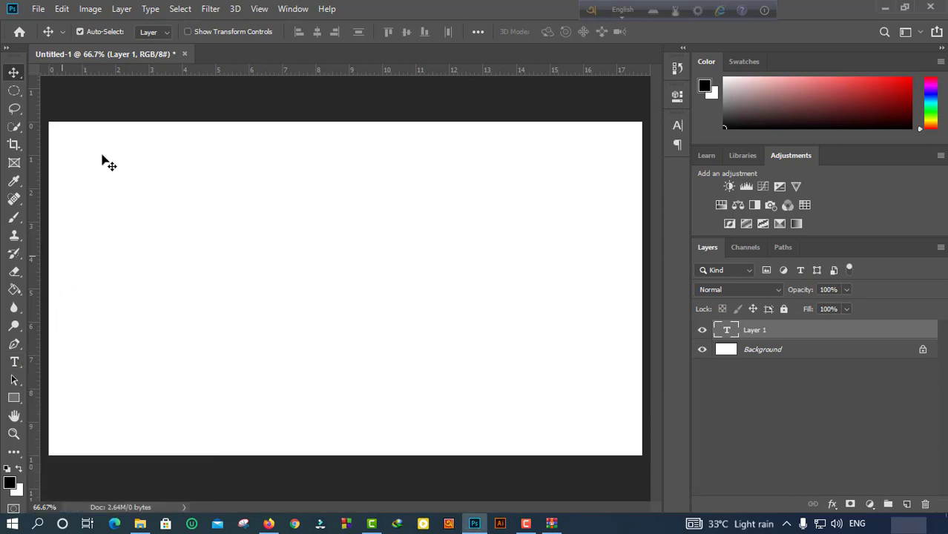
pyautogui.click(14, 362)
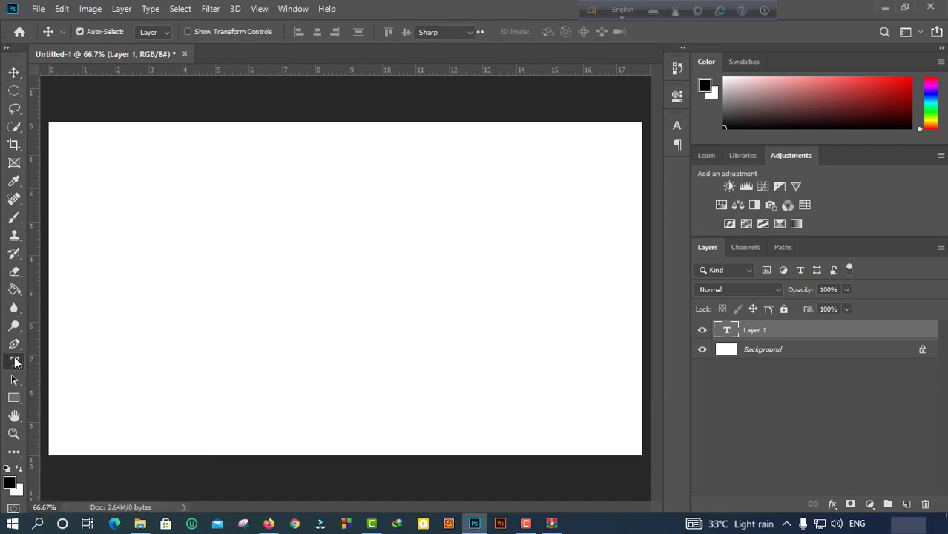
pyautogui.write('r')
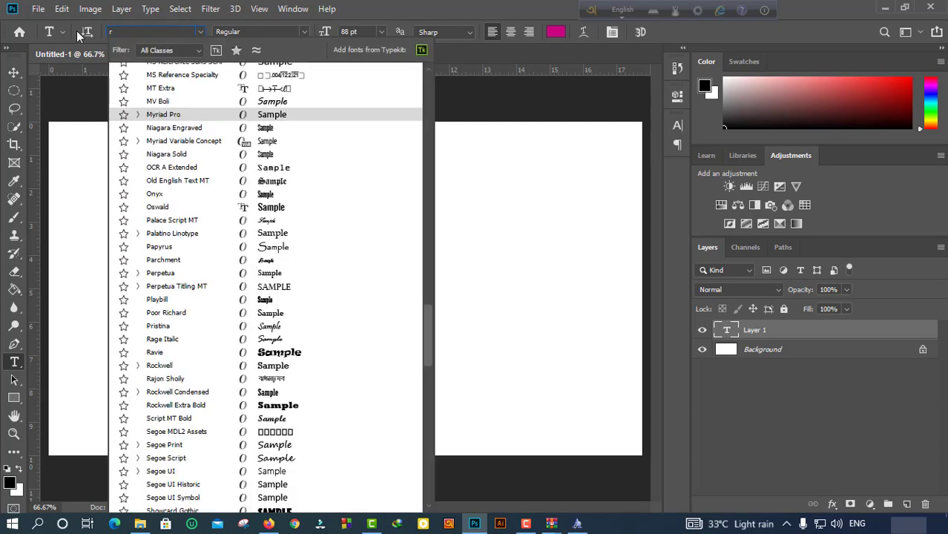
pyautogui.write('aj')
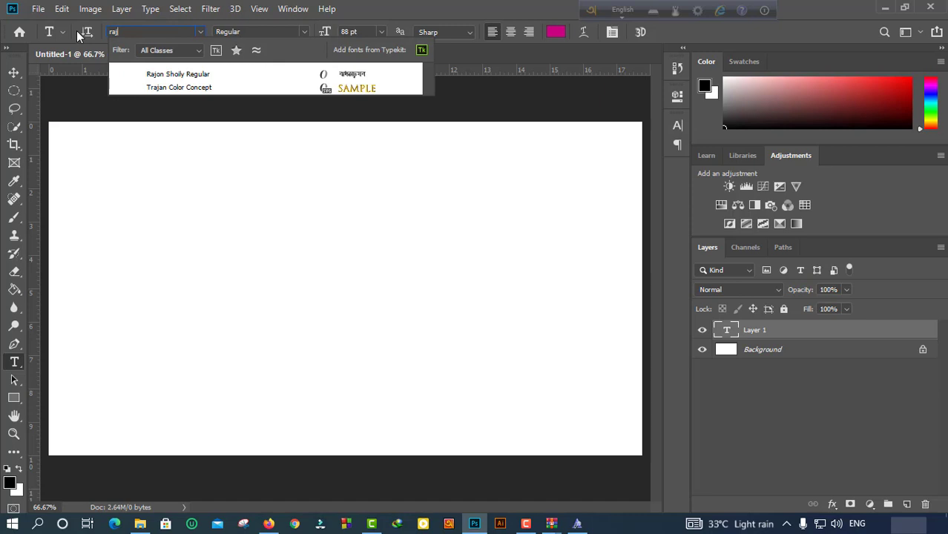
pyautogui.click(177, 74)
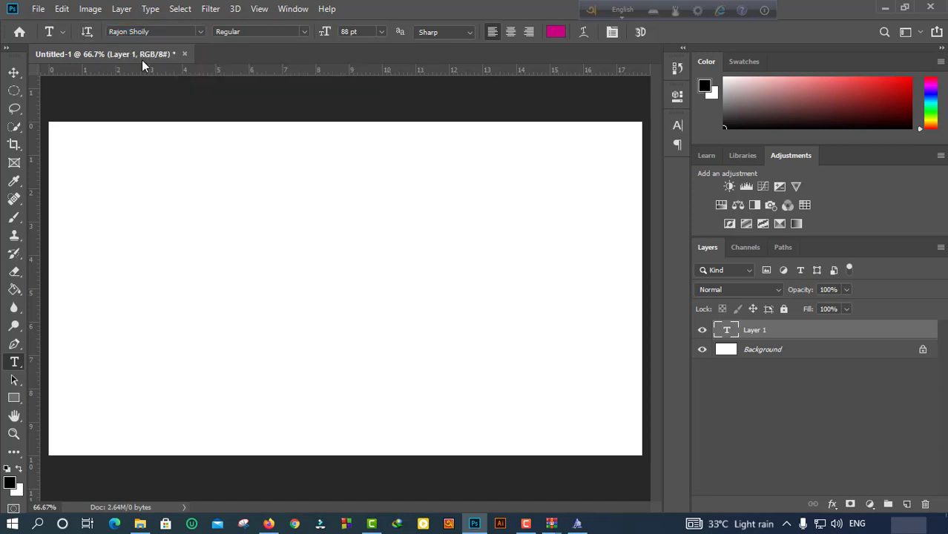
pyautogui.click(165, 264)
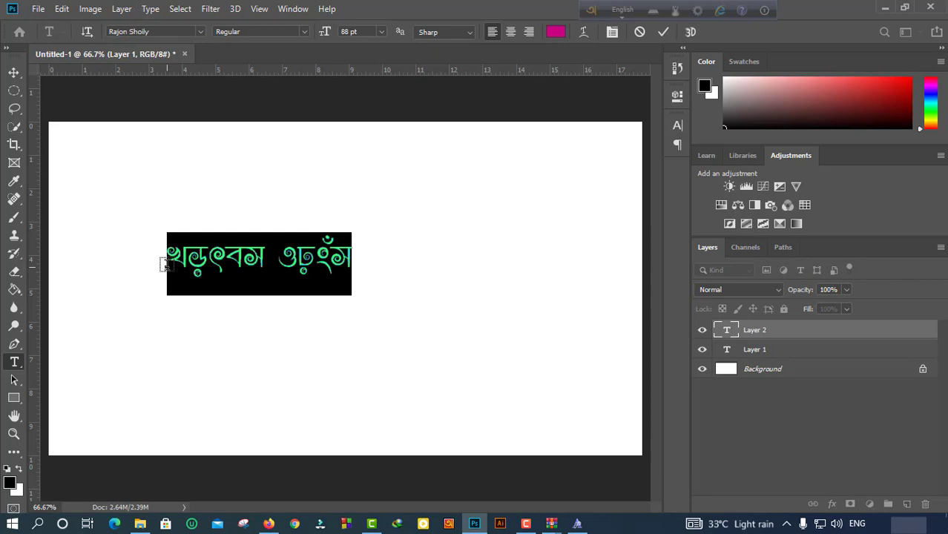
# In Bangla mode, type 'amar sOnar bangla' and 'ami tOmay valobasi' on two lines.
pyautogui.press('F12')
pyautogui.write('ba')
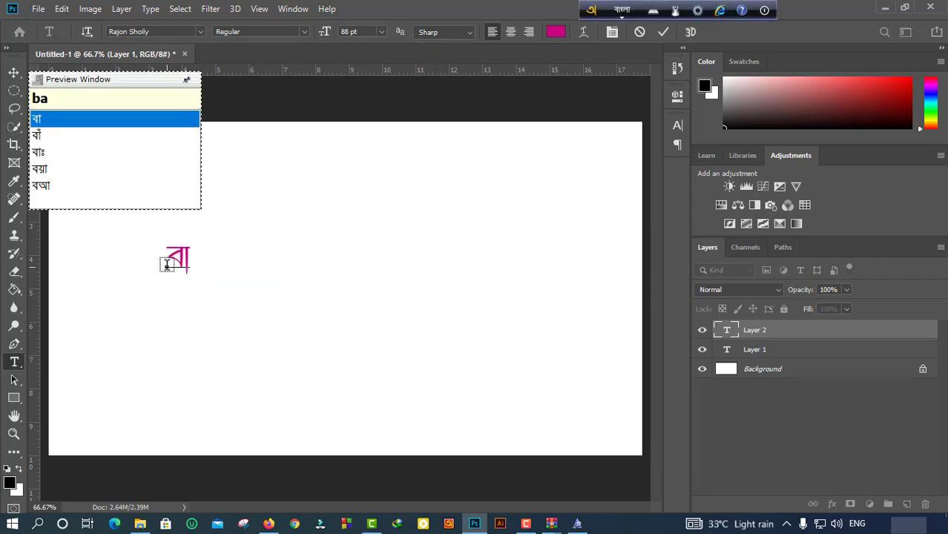
pyautogui.press('BackSpace')
pyautogui.press('BackSpace')
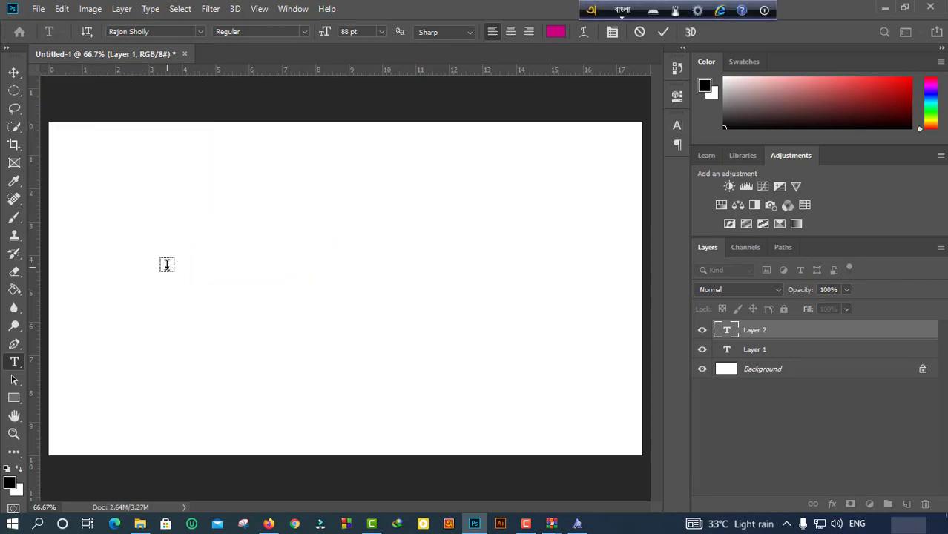
pyautogui.write('amar sOnar b')
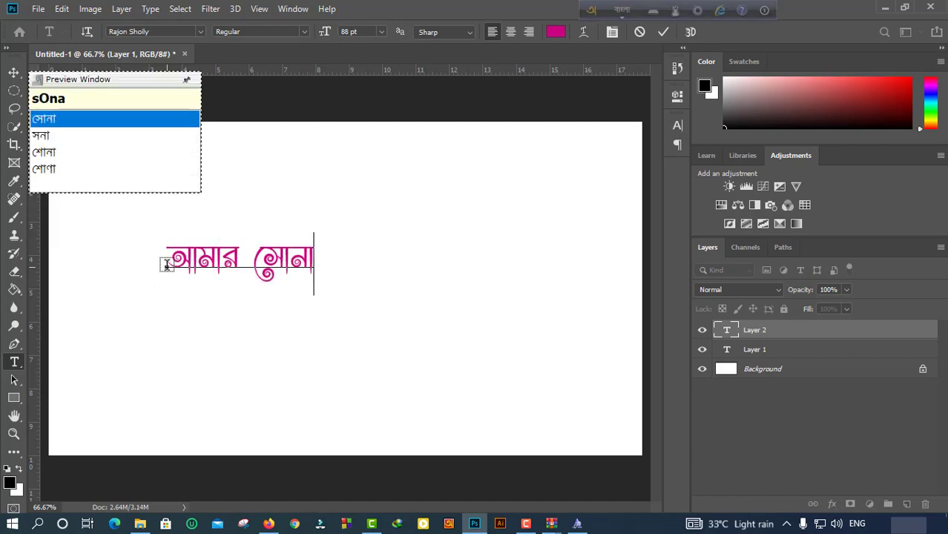
pyautogui.write('angla')
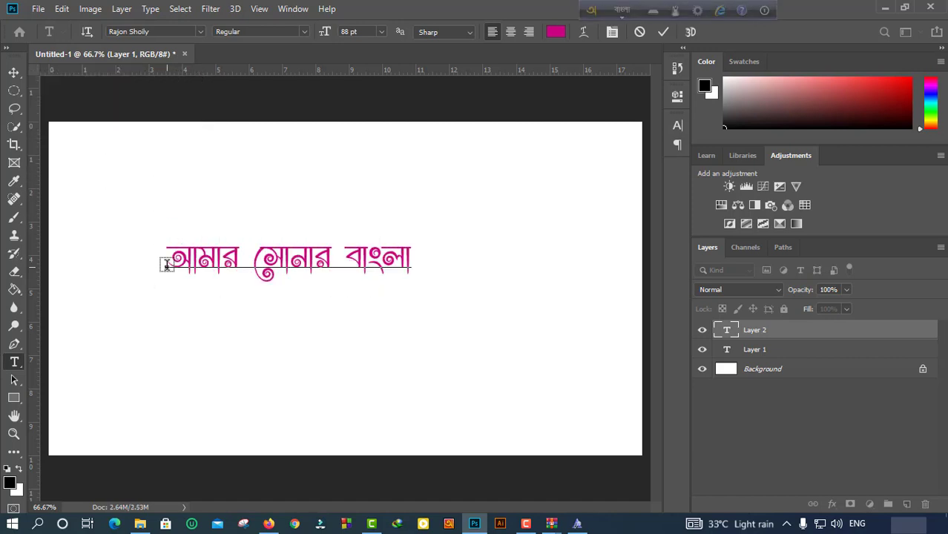
pyautogui.press('Return')
pyautogui.write('ami tOmay val')
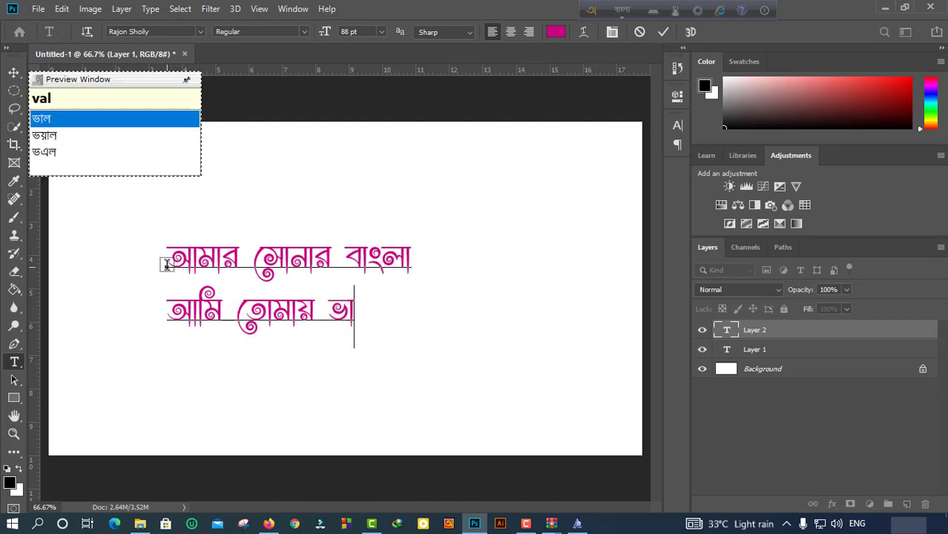
pyautogui.write('obasi')
# Nudge the text right, colour both lines 000000 black, and commit the text.
pyautogui.moveTo(167, 264); pyautogui.dragTo(206, 263)
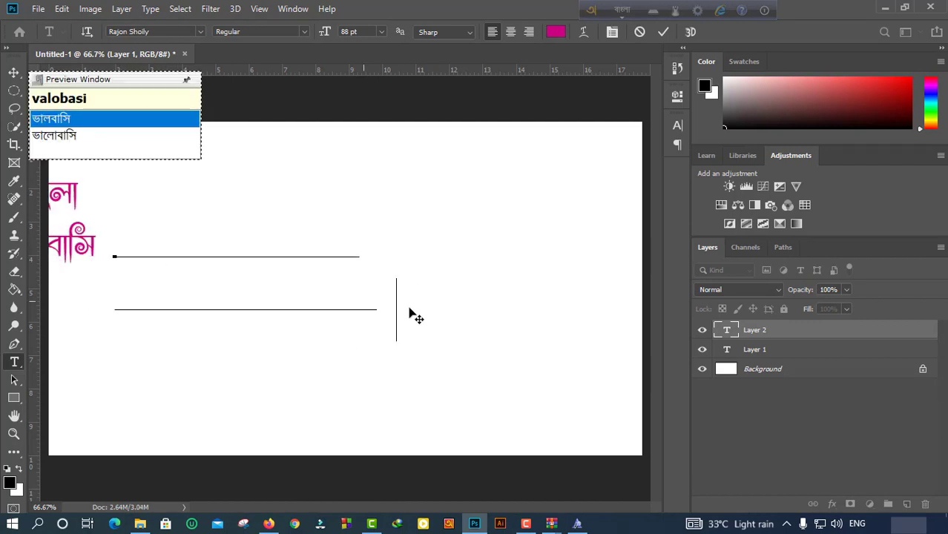
pyautogui.moveTo(476, 316); pyautogui.dragTo(165, 214)
pyautogui.click(568, 32)
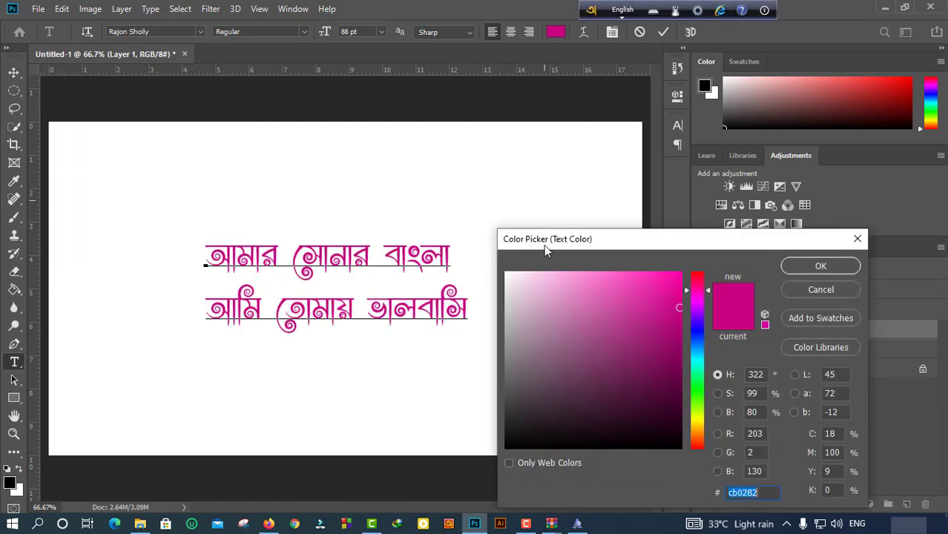
pyautogui.write('000000')
pyautogui.click(794, 265)
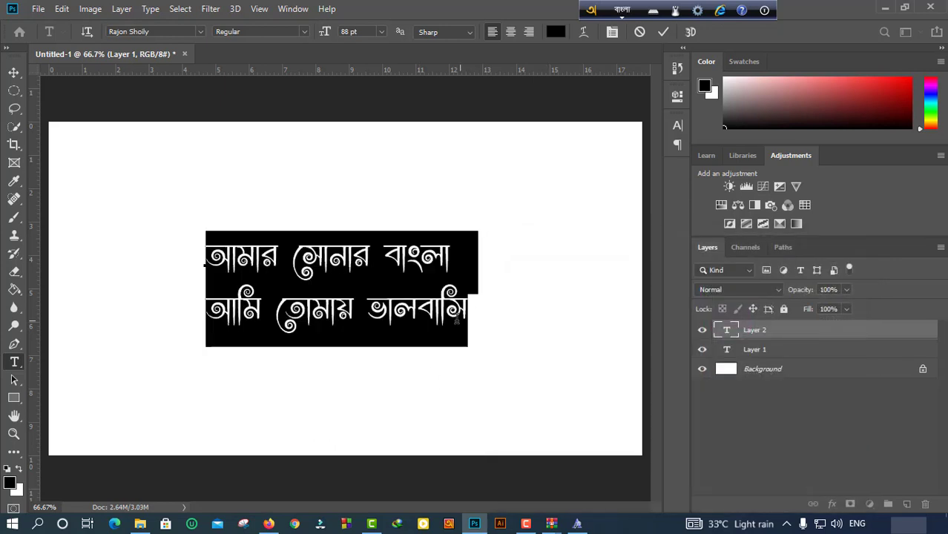
pyautogui.click(466, 318)
pyautogui.click(14, 72)
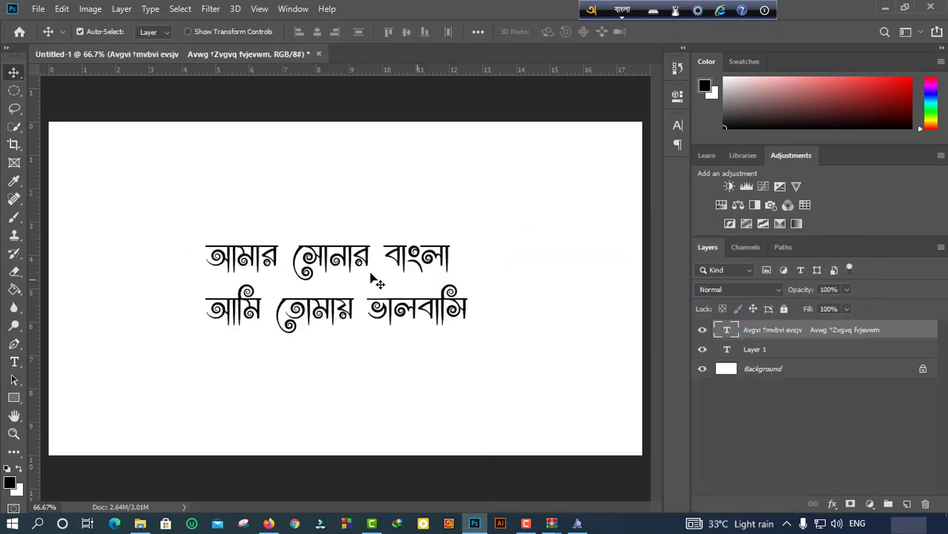